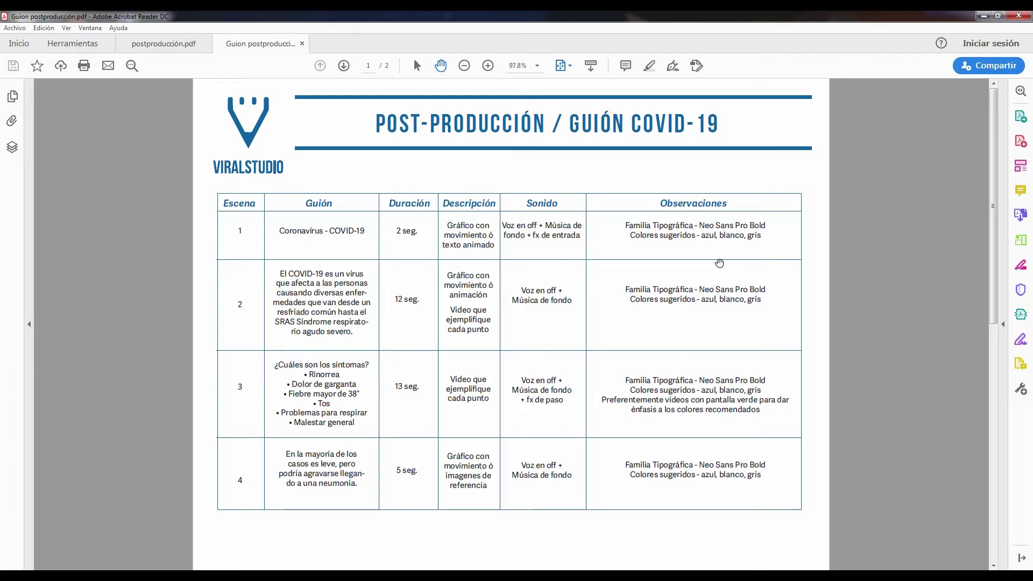
Step: Switch to Premiere Pro and import alcohol gel 2, covid final, estornudo, estornudo 2, malestar, Malestar1 and the Tos and Estornudo 2 sound effects
{"action": "key", "text": "alt+Tab"}
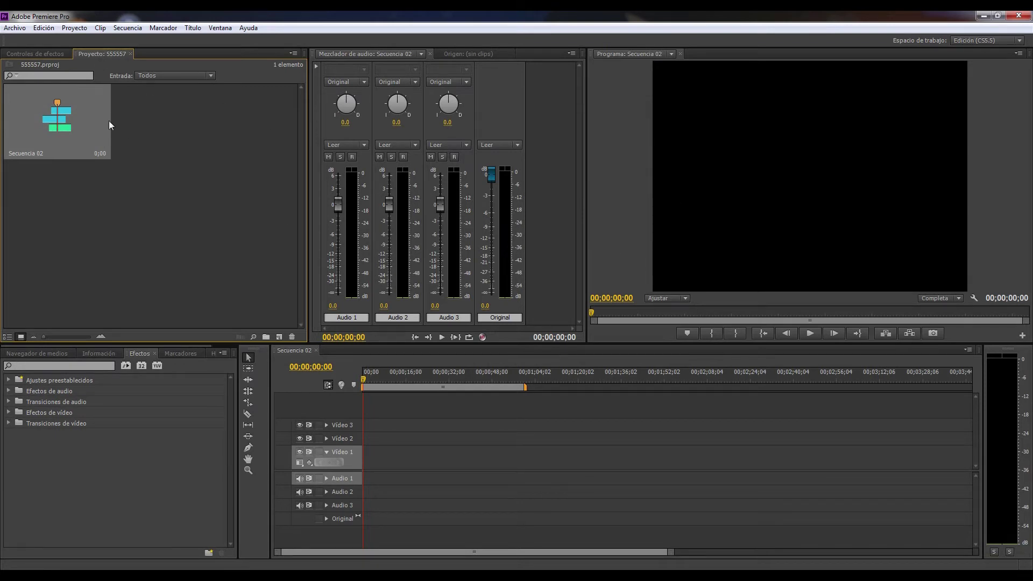
{"action": "double_click", "coordinate": [201, 182]}
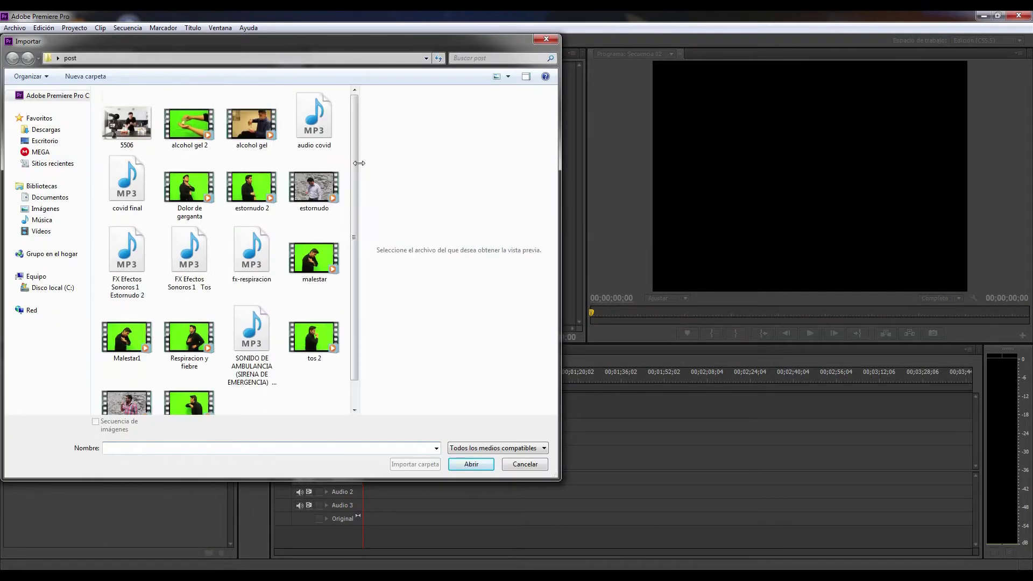
{"action": "left_click", "coordinate": [190, 124]}
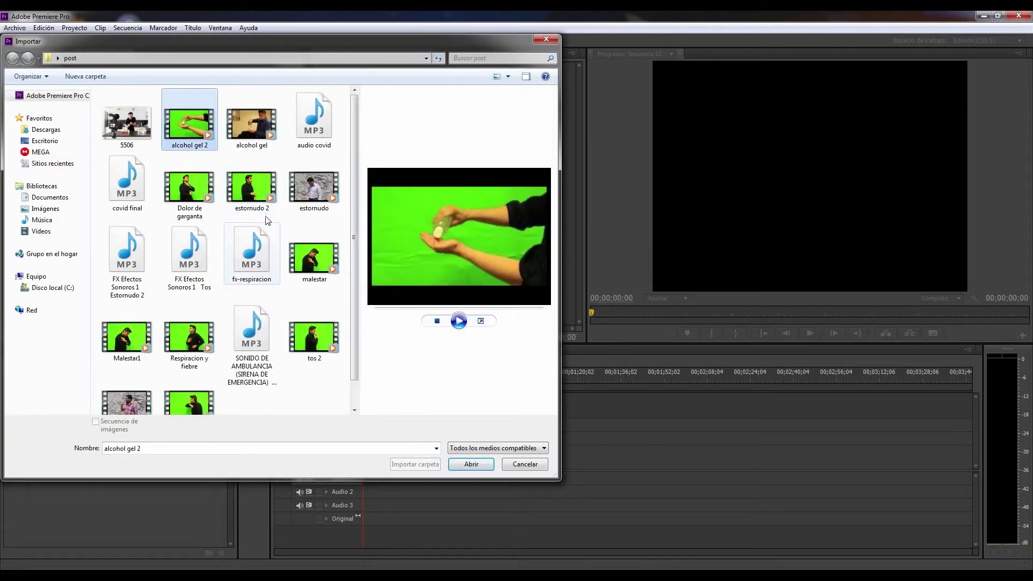
{"action": "left_click", "coordinate": [252, 186], "text": "ctrl"}
{"action": "left_click", "coordinate": [314, 185], "text": "ctrl"}
{"action": "left_click", "coordinate": [127, 253], "text": "ctrl"}
{"action": "left_click", "coordinate": [189, 253], "text": "ctrl"}
{"action": "left_click", "coordinate": [314, 257], "text": "ctrl"}
{"action": "left_click", "coordinate": [127, 337], "text": "ctrl"}
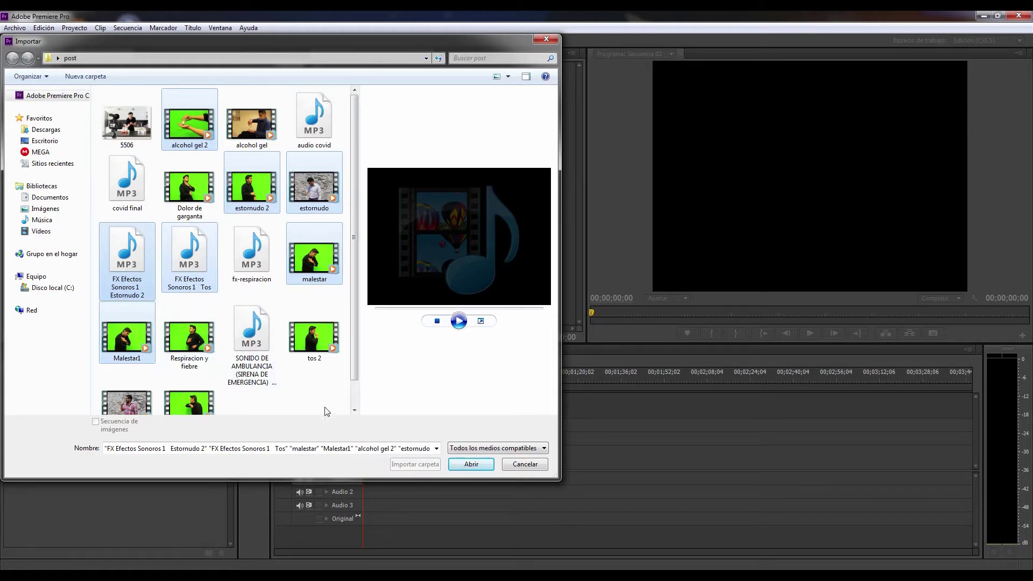
{"action": "left_click", "coordinate": [142, 196], "text": "ctrl"}
{"action": "key", "text": "Return"}
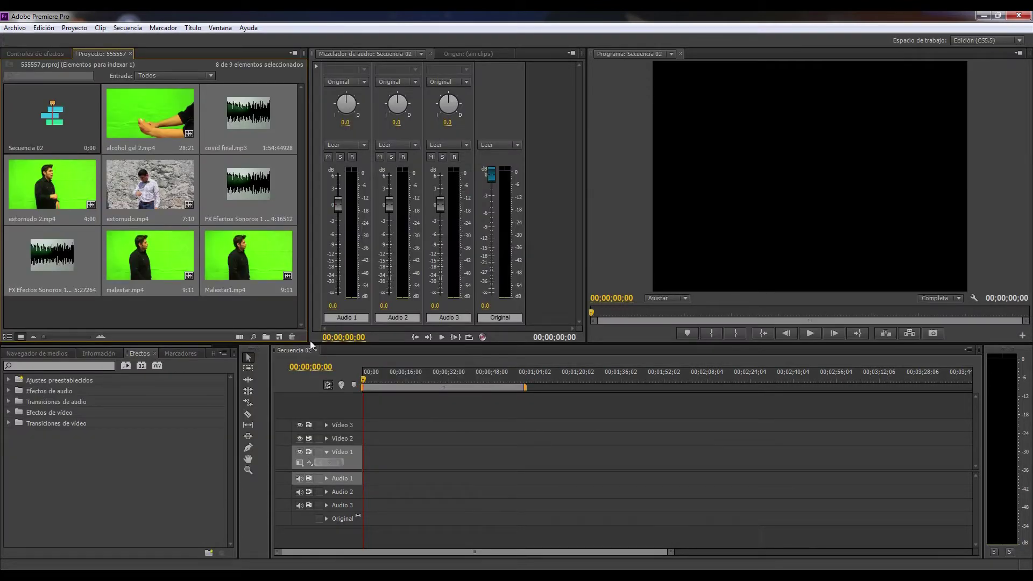
{"action": "left_click", "coordinate": [239, 321]}
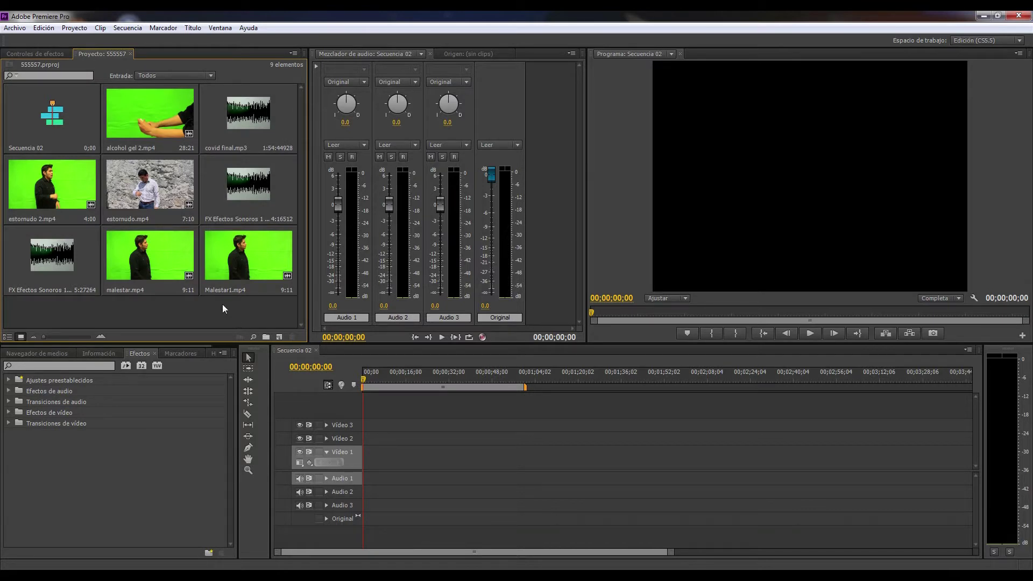
Step: Place covid final.mp3 at the start of Audio 1 and expand the track's height to show the waveform
{"action": "left_click_drag", "start_coordinate": [244, 123], "coordinate": [391, 485]}
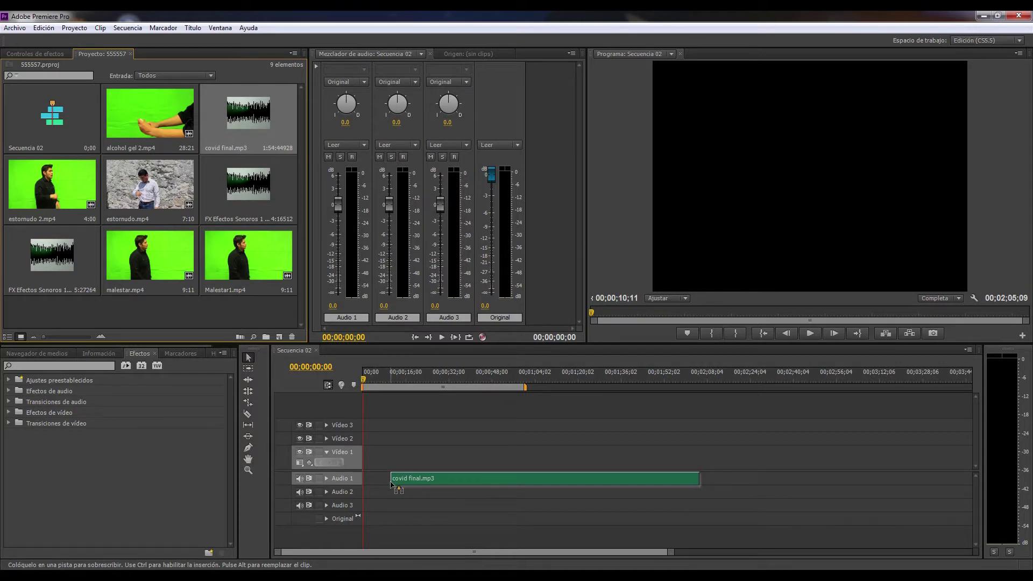
{"action": "left_click_drag", "start_coordinate": [391, 484], "coordinate": [363, 484]}
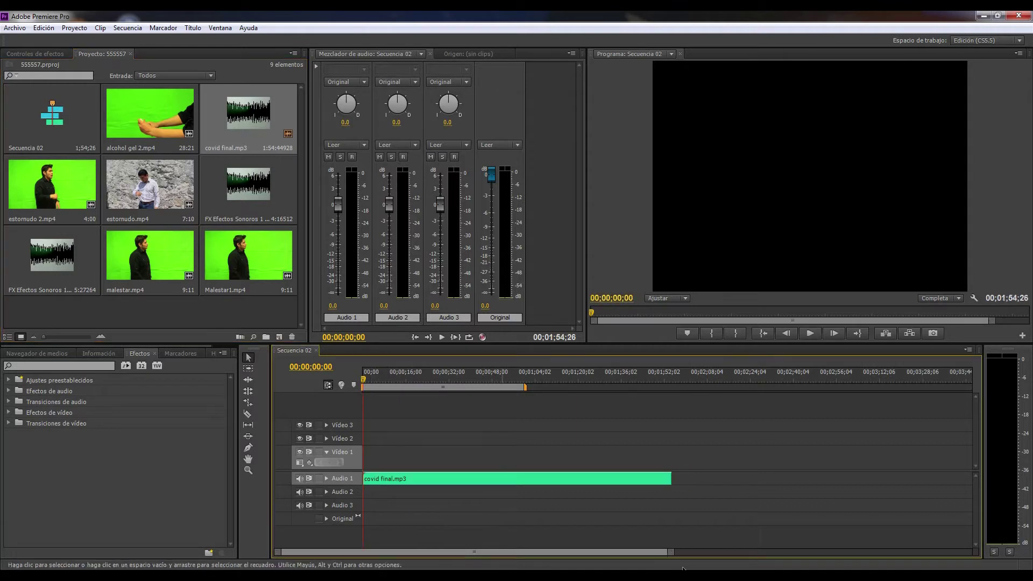
{"action": "left_click_drag", "start_coordinate": [641, 553], "coordinate": [567, 548]}
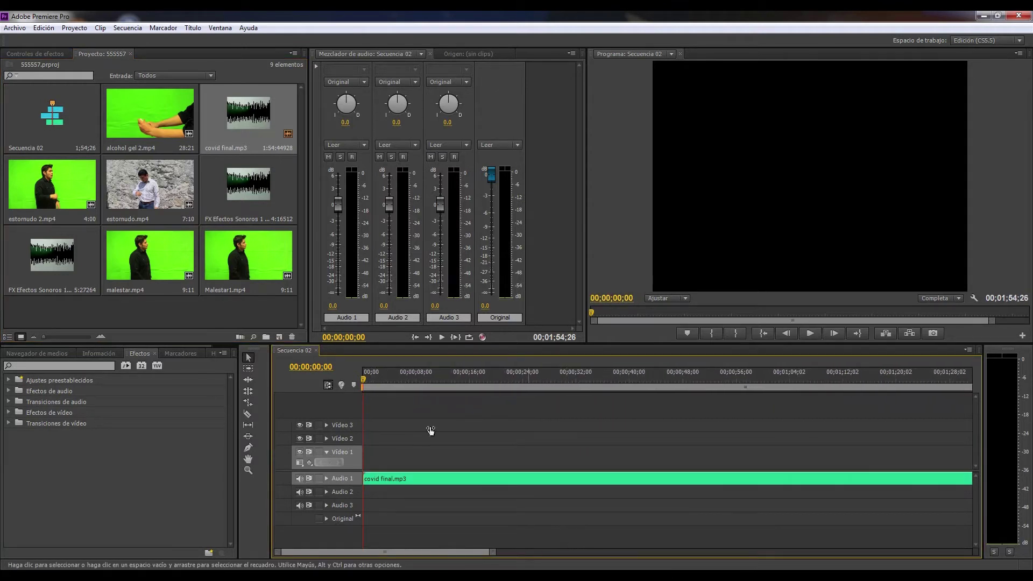
{"action": "left_click", "coordinate": [327, 478]}
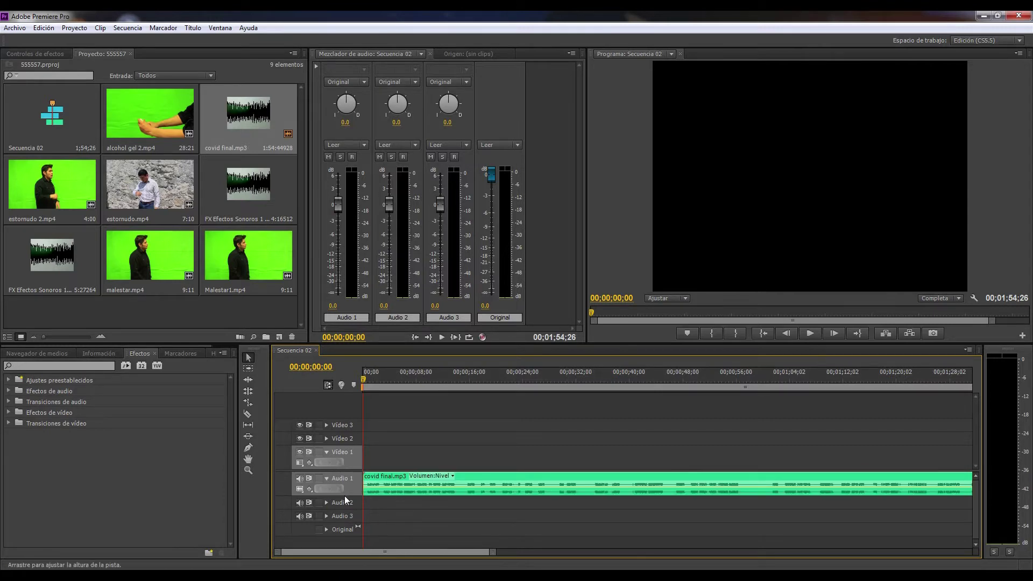
{"action": "left_click_drag", "start_coordinate": [343, 506], "coordinate": [342, 527]}
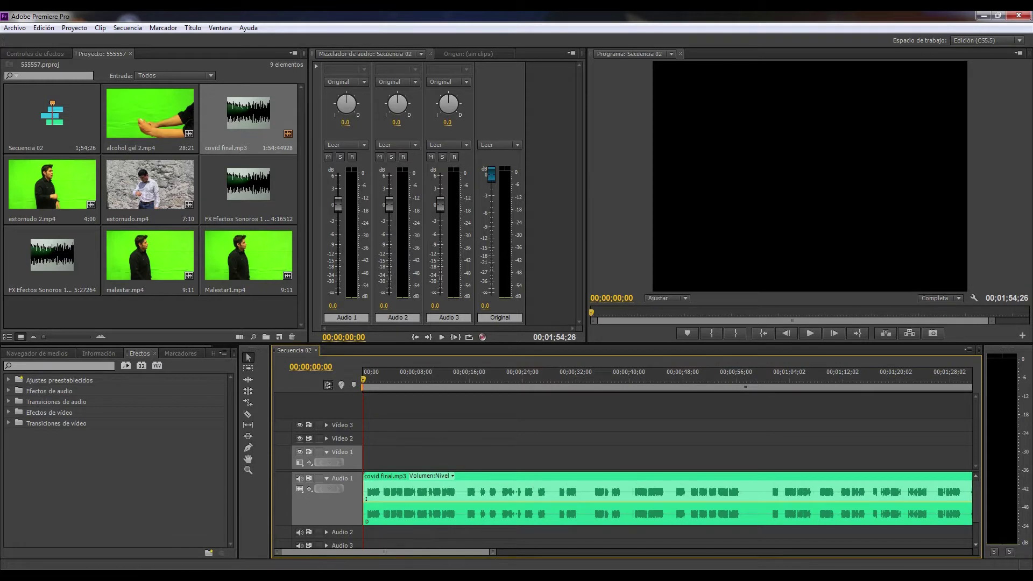
Step: Play the narration from the start of the sequence and stop at 00;00;02;27
{"action": "left_click_drag", "start_coordinate": [494, 552], "coordinate": [460, 553]}
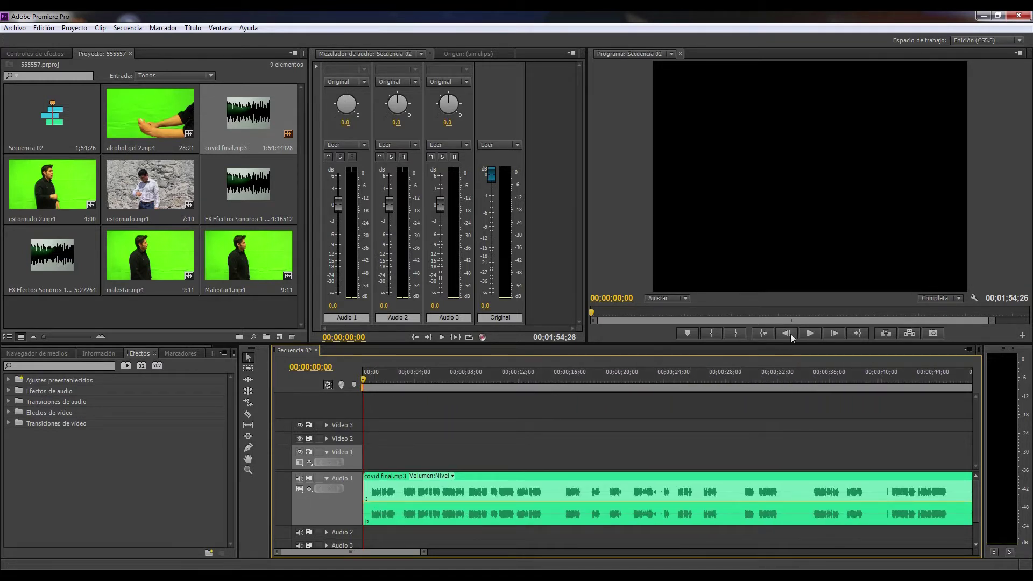
{"action": "left_click", "coordinate": [808, 331]}
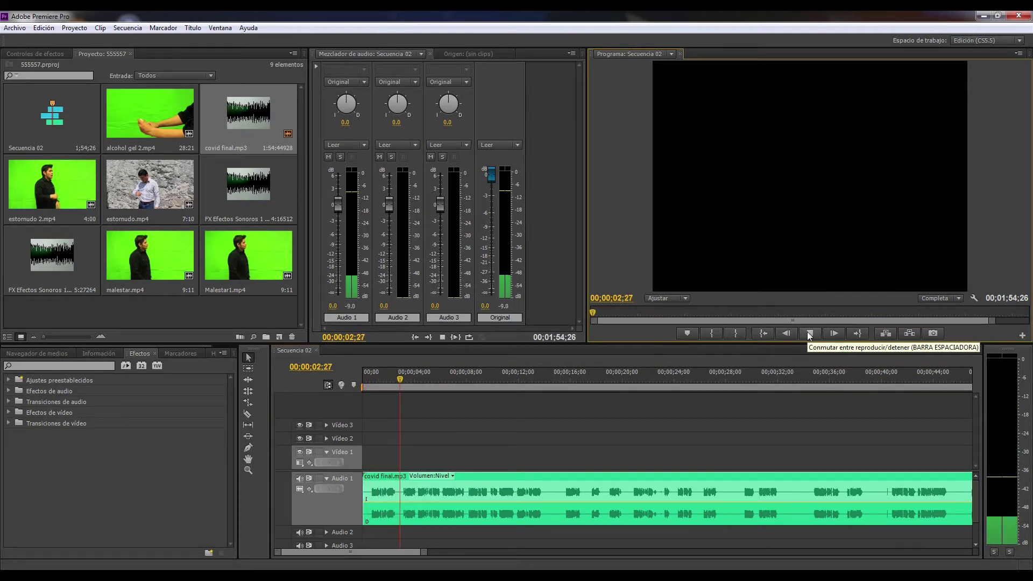
{"action": "left_click", "coordinate": [810, 333]}
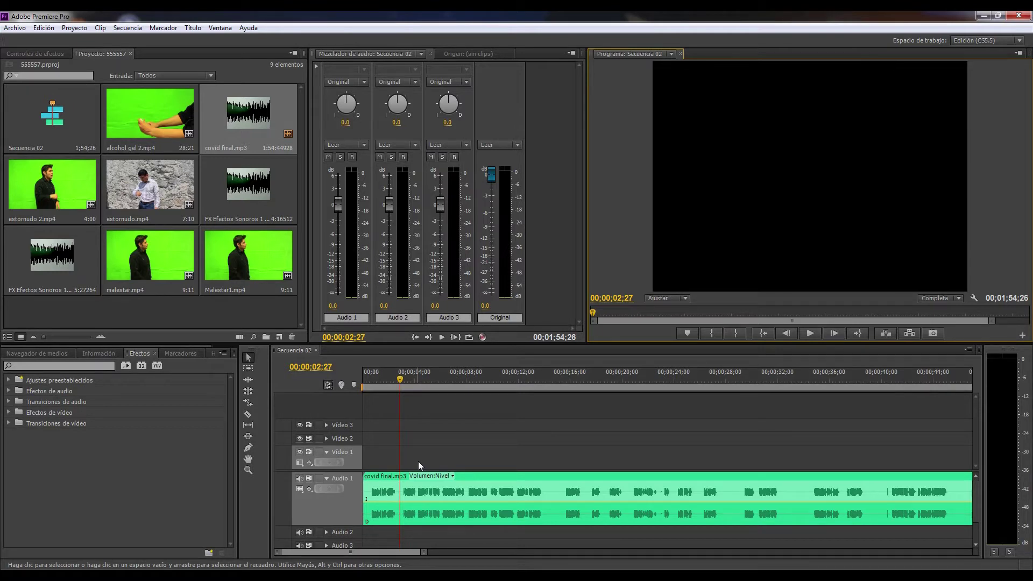
Step: Create a 720 × 480 color matte in medium blue, keeping the default name Color mate
{"action": "left_click", "coordinate": [278, 336]}
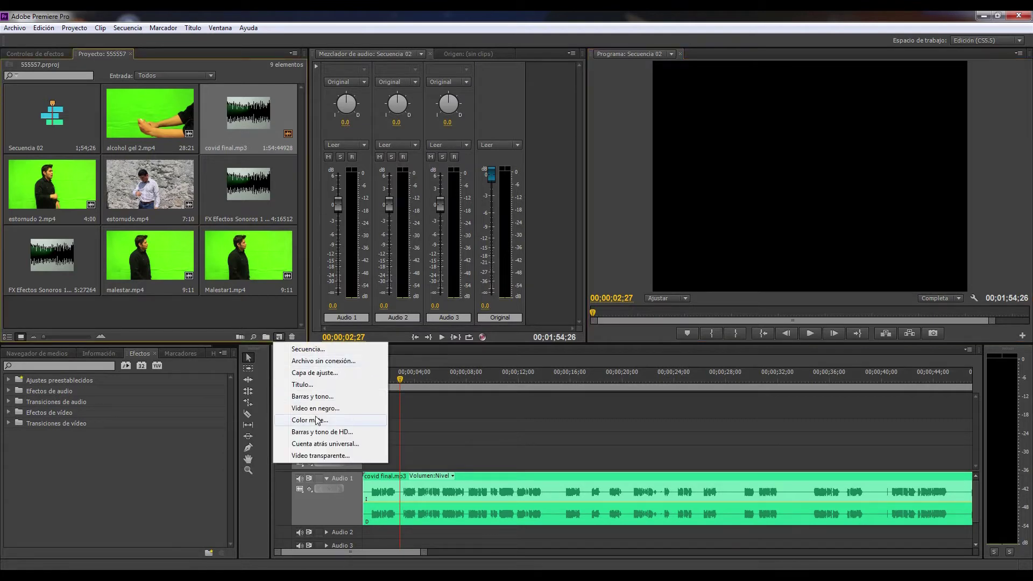
{"action": "left_click", "coordinate": [312, 420]}
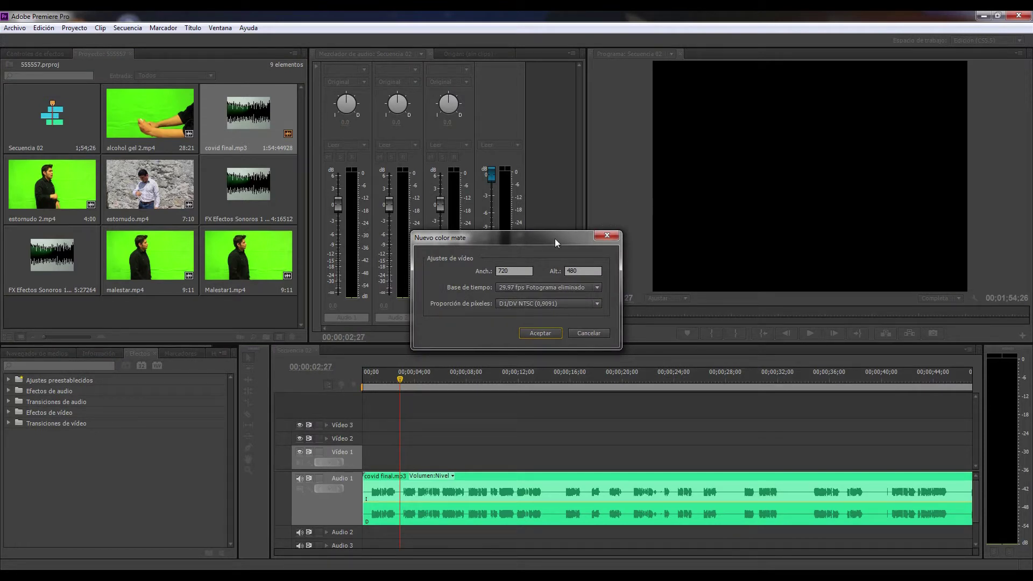
{"action": "left_click", "coordinate": [531, 337]}
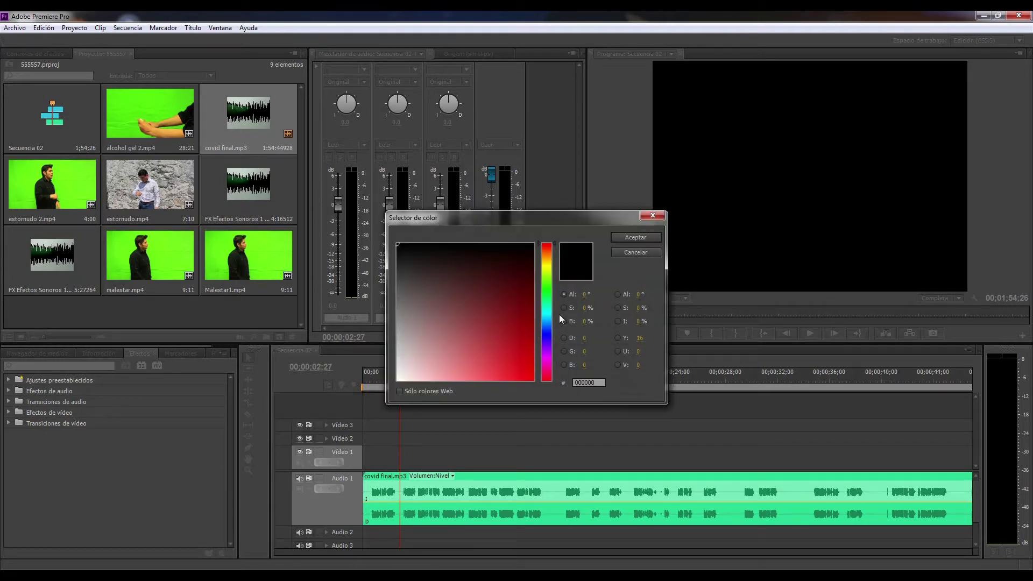
{"action": "mouse_move", "coordinate": [498, 332]}
{"action": "left_mouse_down"}
{"action": "mouse_move", "coordinate": [408, 366]}
{"action": "mouse_move", "coordinate": [380, 393]}
{"action": "left_mouse_up"}
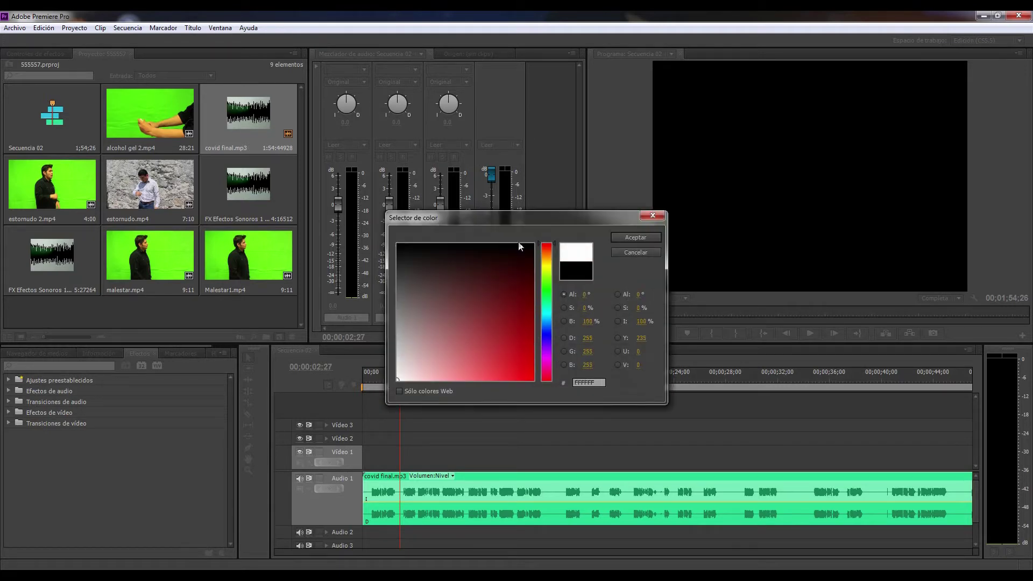
{"action": "left_click", "coordinate": [551, 327]}
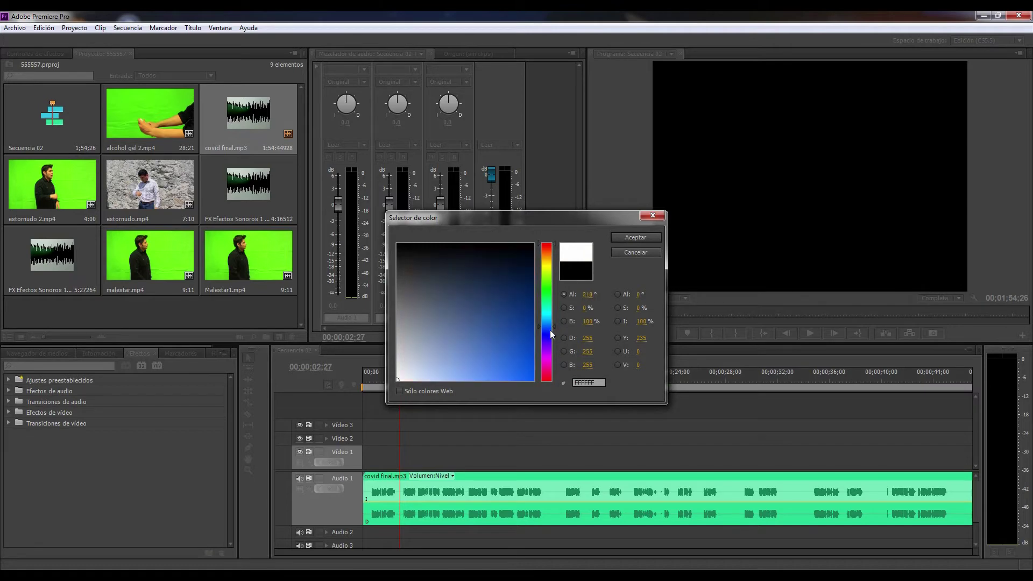
{"action": "left_click", "coordinate": [526, 318]}
{"action": "key", "text": "Return"}
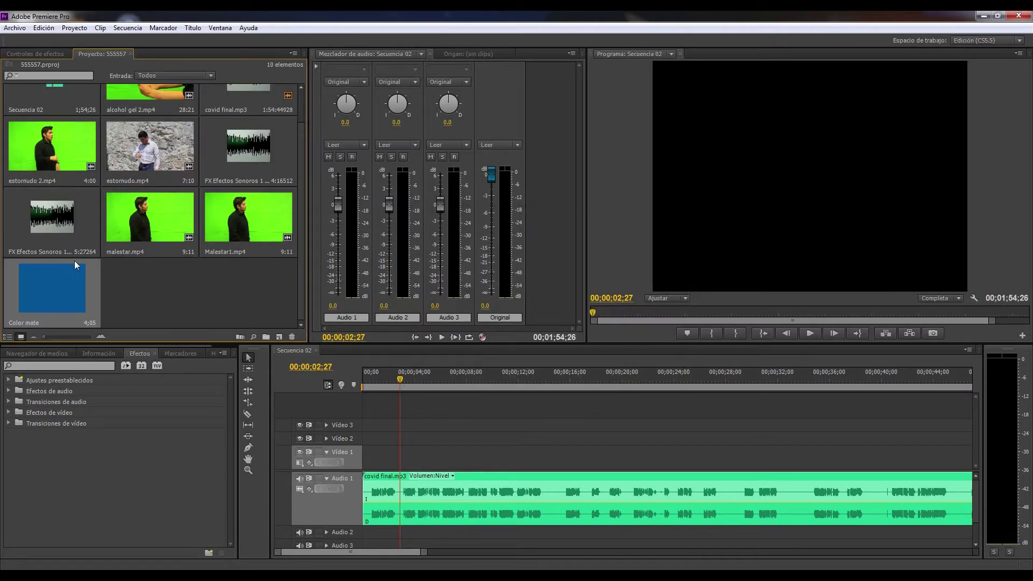
Step: Place the blue matte at the start of Video 1 and trim its end to 00;00;02;27
{"action": "left_click_drag", "start_coordinate": [204, 291], "coordinate": [392, 469]}
{"action": "left_click_drag", "start_coordinate": [432, 549], "coordinate": [386, 548]}
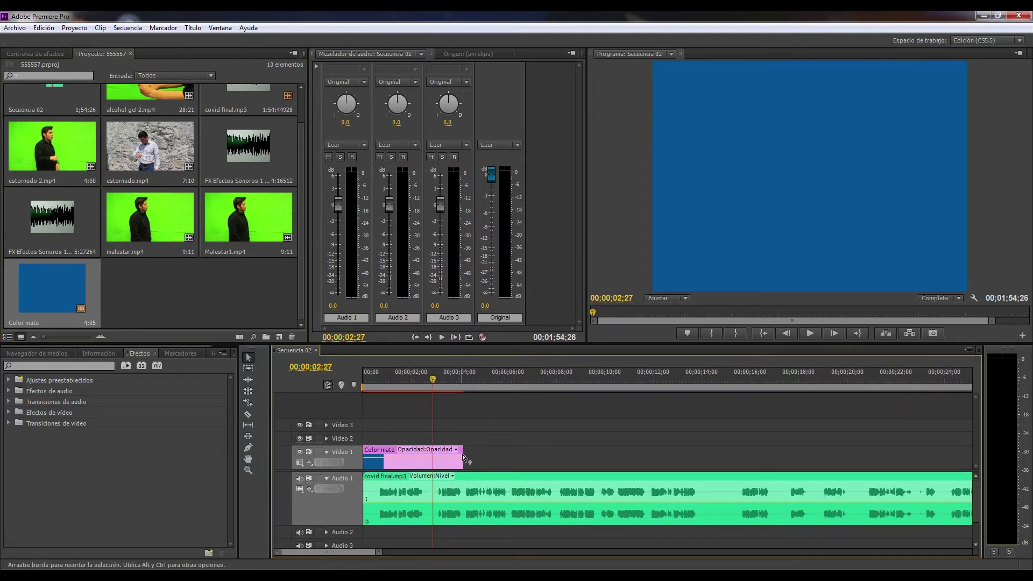
{"action": "left_click_drag", "start_coordinate": [462, 458], "coordinate": [427, 459]}
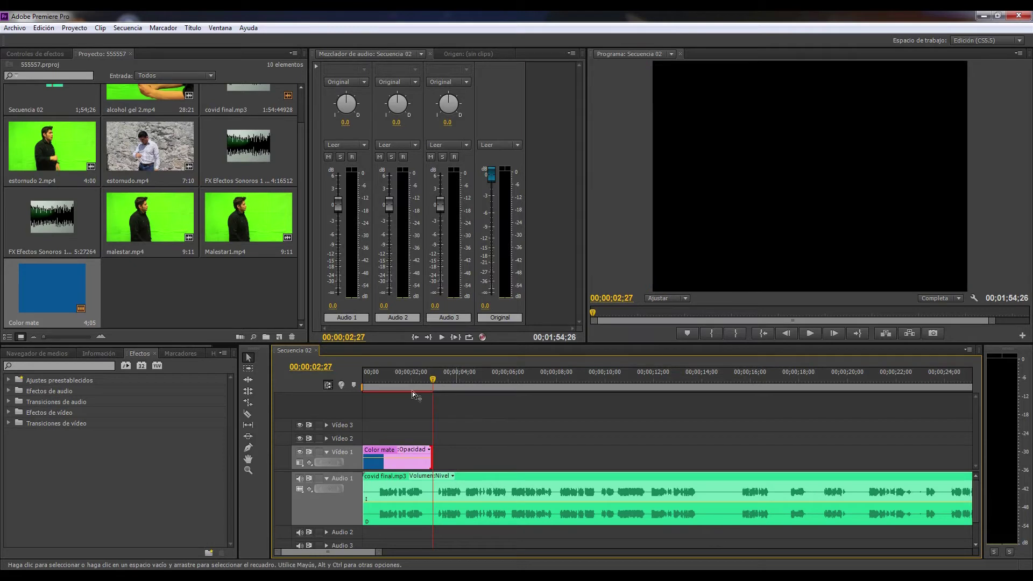
Step: Play the sequence from its beginning to check the blue matte against the narration
{"action": "left_click", "coordinate": [386, 376]}
{"action": "left_click", "coordinate": [375, 452]}
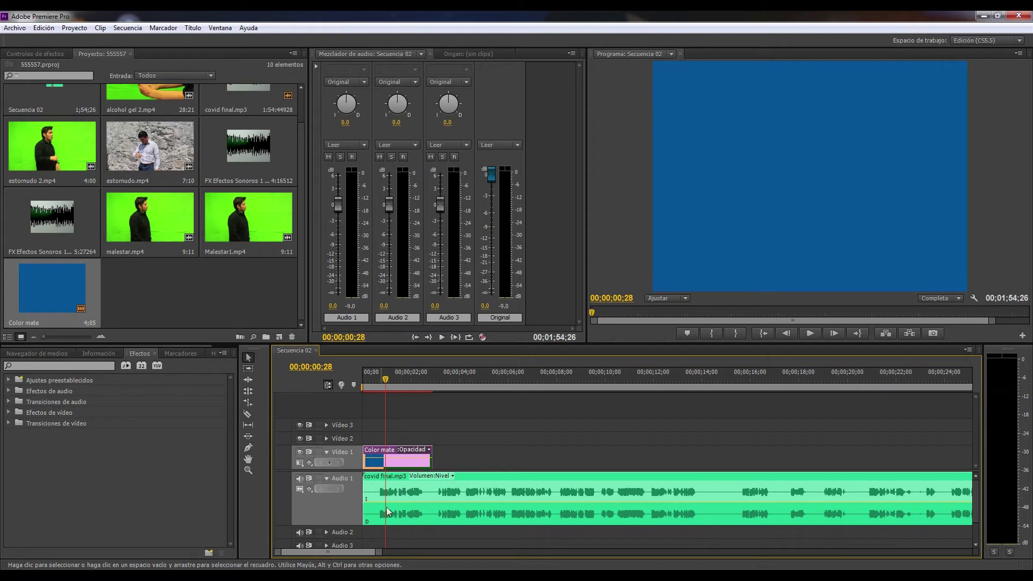
{"action": "left_click_drag", "start_coordinate": [385, 380], "coordinate": [364, 380]}
{"action": "key", "text": "space"}
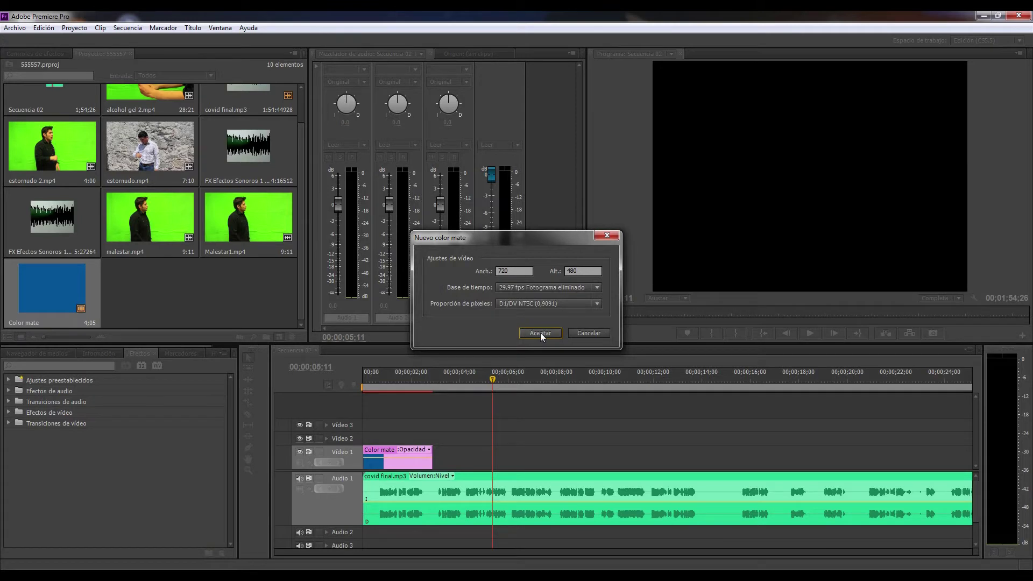
Step: Create a second 720 × 480 color matte in white (FFFFFF) with the default name Color mate
{"action": "left_click", "coordinate": [540, 333]}
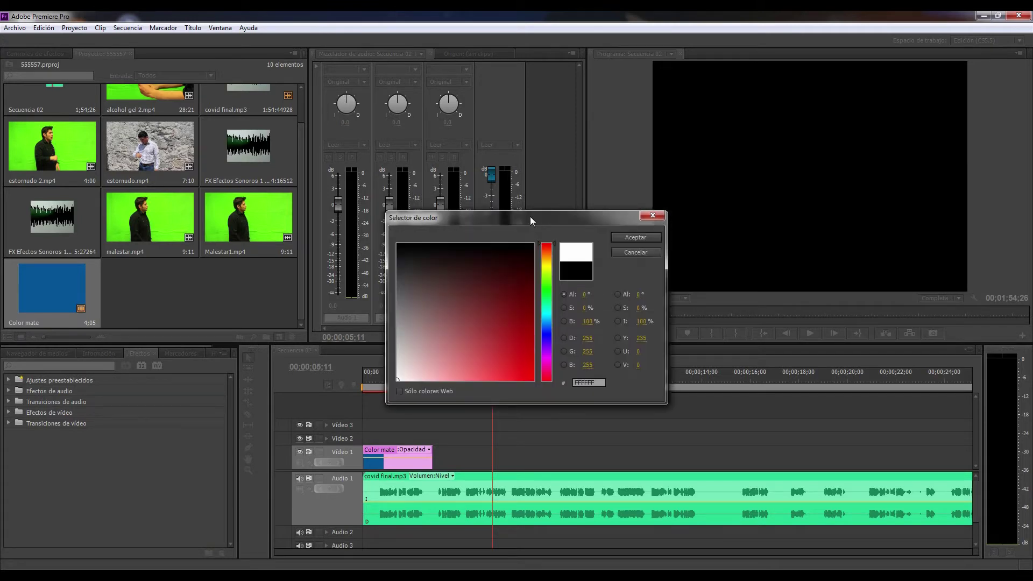
{"action": "left_click_drag", "start_coordinate": [530, 216], "coordinate": [570, 211]}
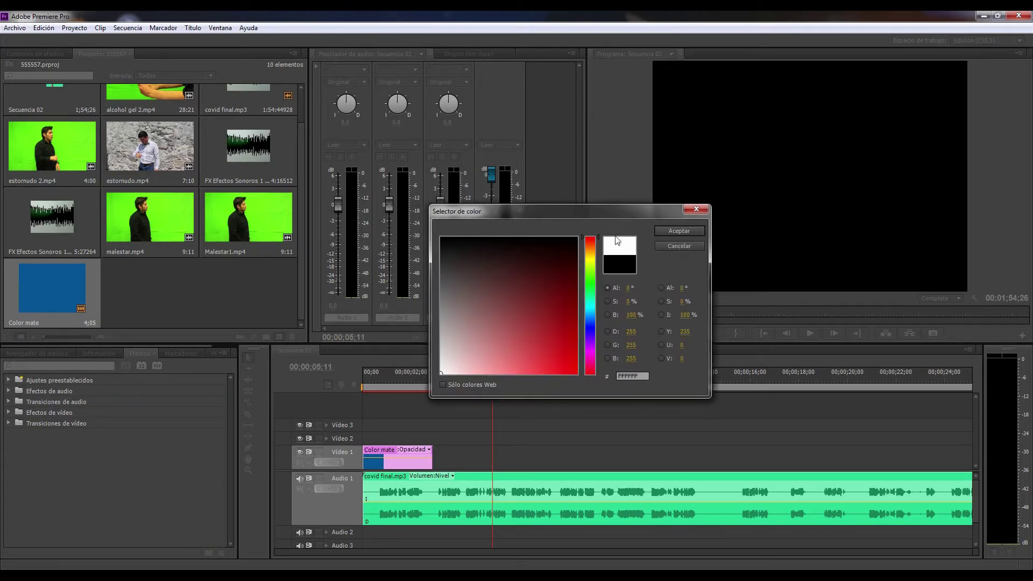
{"action": "left_click", "coordinate": [677, 231]}
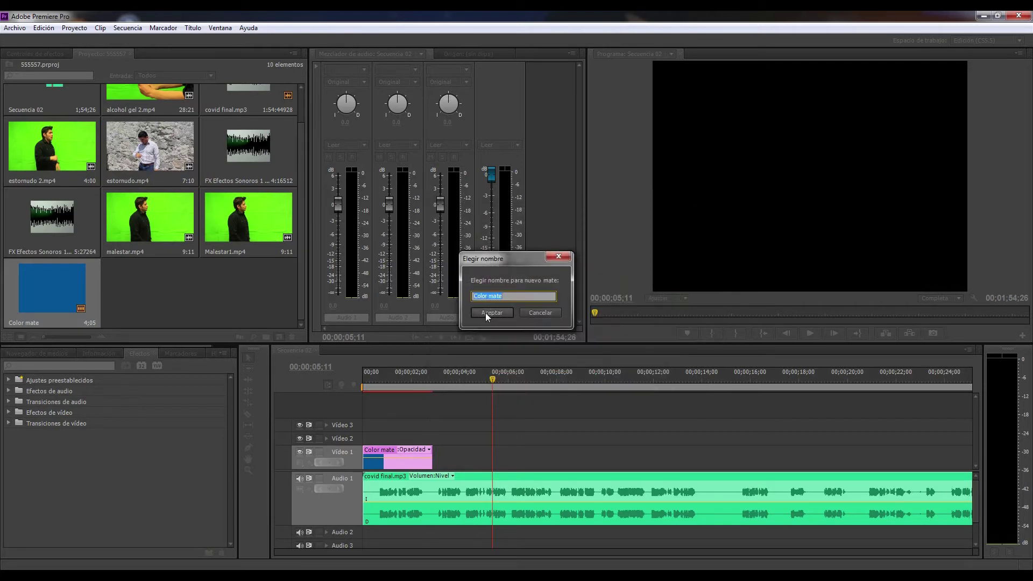
{"action": "left_click", "coordinate": [486, 313]}
Step: Place the white matte directly after the blue one on Video 1 and extend it to about 00;00;14;00, where the second scene's narration ends
{"action": "left_click_drag", "start_coordinate": [173, 303], "coordinate": [438, 472]}
{"action": "left_click_drag", "start_coordinate": [533, 461], "coordinate": [555, 460]}
{"action": "left_click", "coordinate": [807, 334]}
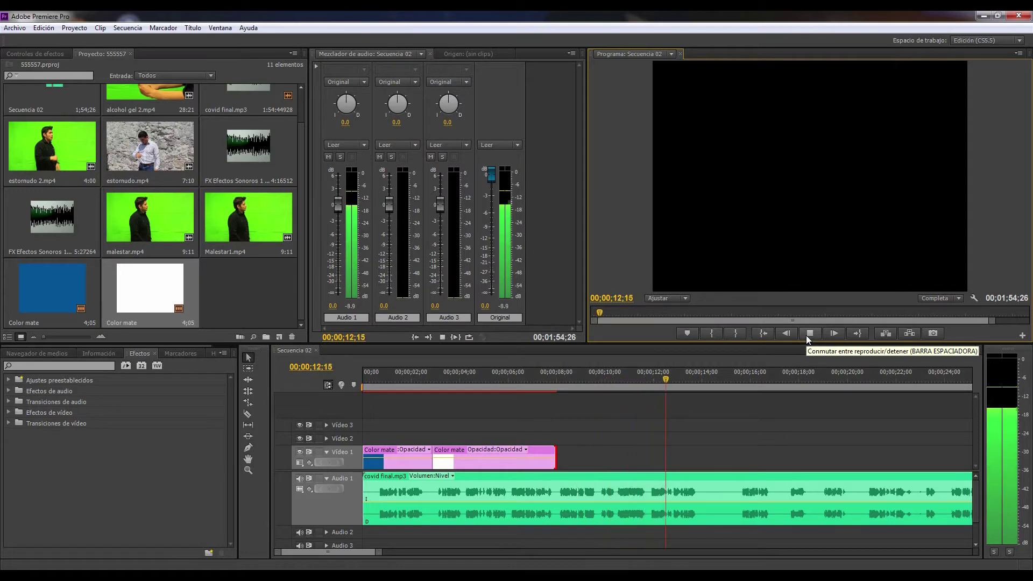
{"action": "left_click", "coordinate": [808, 333]}
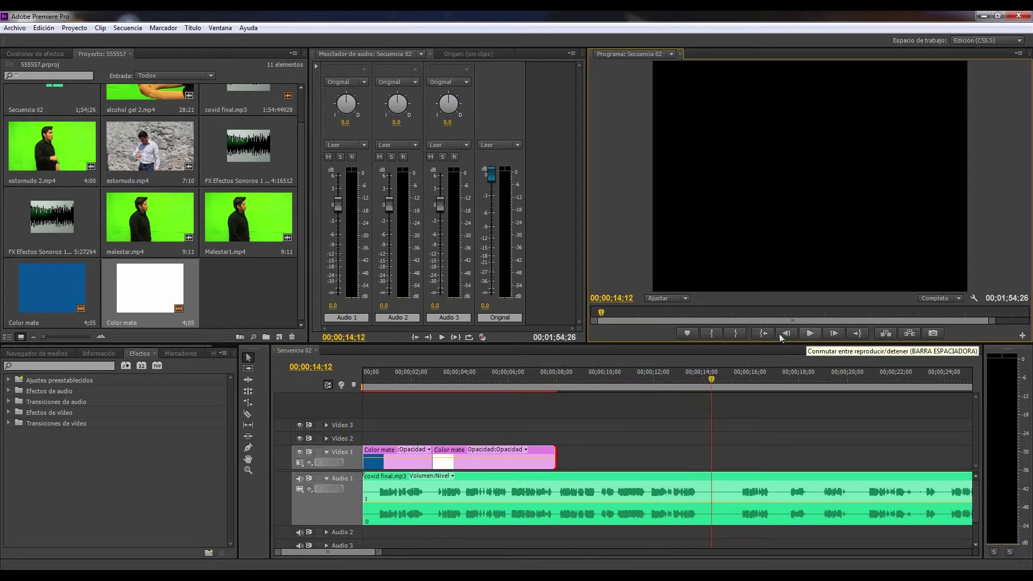
{"action": "left_click_drag", "start_coordinate": [553, 450], "coordinate": [703, 477]}
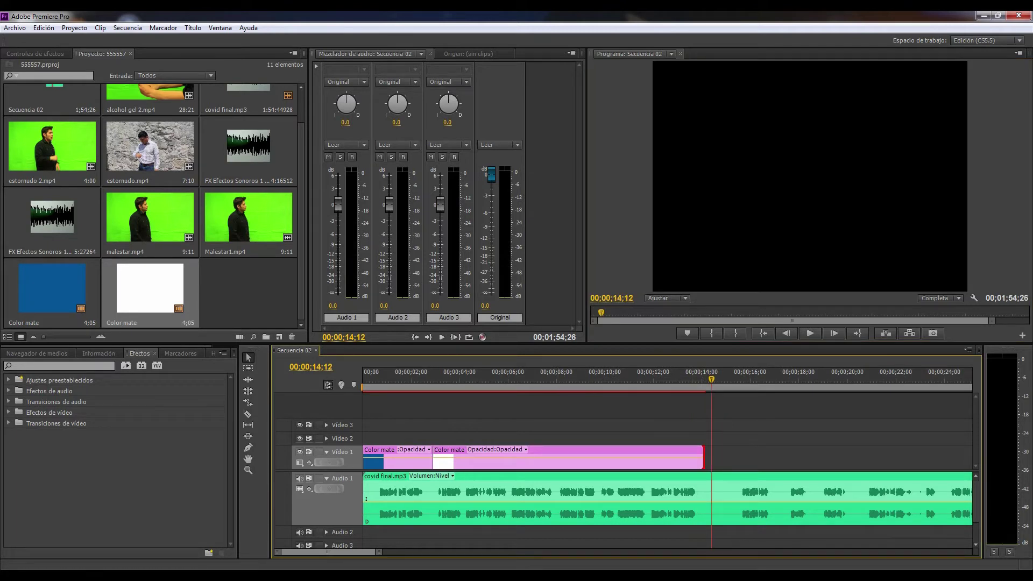
Step: Switch to the Guion postproducción PDF in Acrobat Reader to review the scene script, and return to Premiere Pro
{"action": "left_click", "coordinate": [350, 538]}
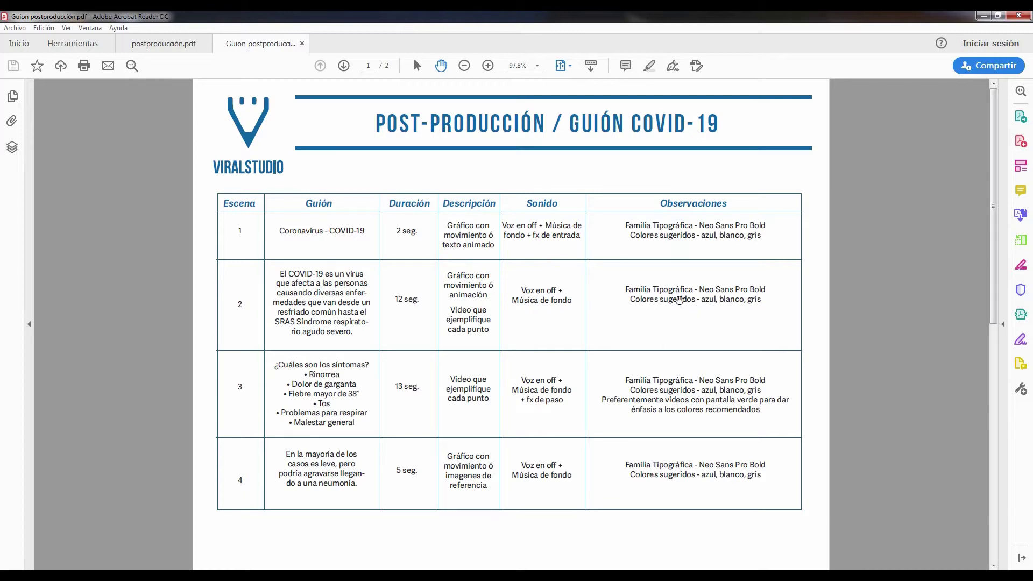
{"action": "left_click", "coordinate": [982, 17]}
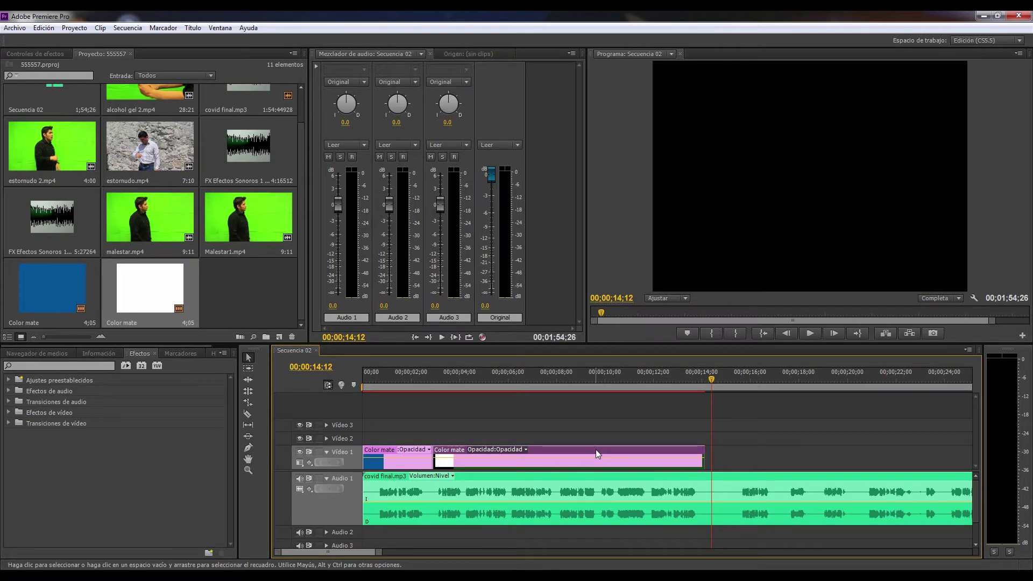
{"action": "right_click", "coordinate": [595, 450]}
{"action": "left_click", "coordinate": [719, 431]}
Step: Play the narration onward from 00;00;14;12 and stop at 00;00;28;13
{"action": "left_click_drag", "start_coordinate": [711, 378], "coordinate": [712, 384]}
{"action": "key", "text": "space"}
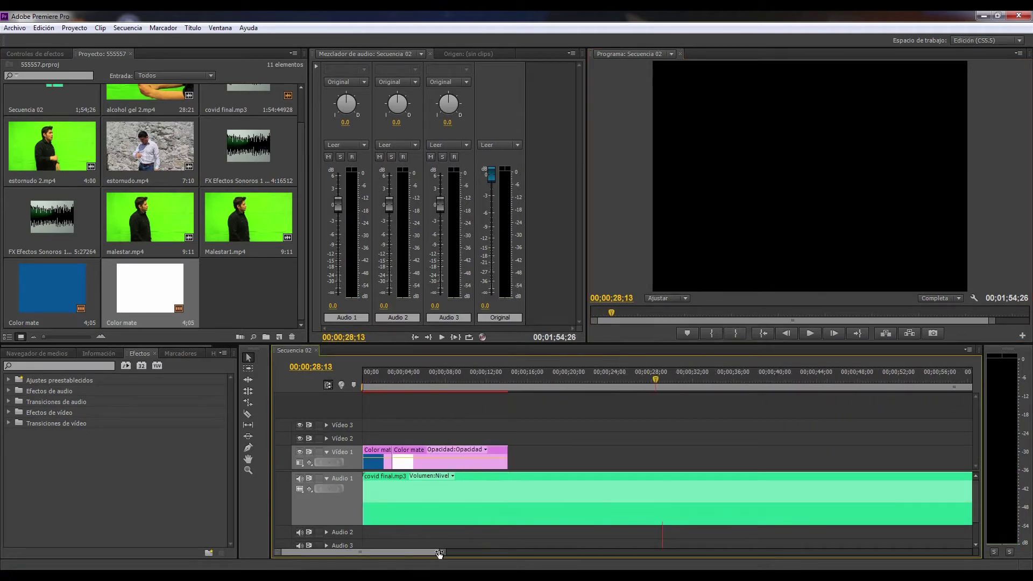
{"action": "left_click_drag", "start_coordinate": [439, 554], "coordinate": [441, 554]}
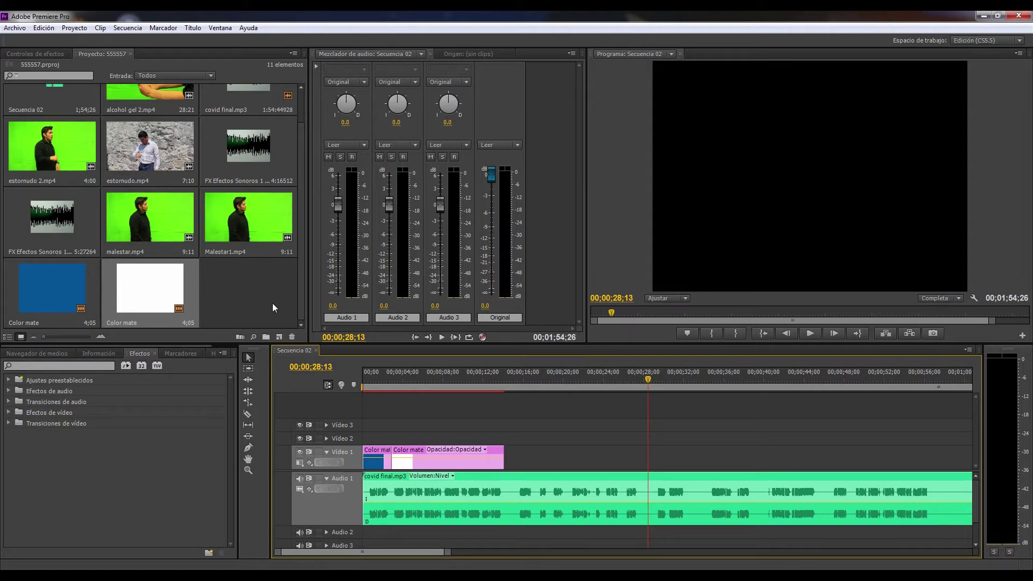
Step: Create a third color matte in a brighter blue than the first, keeping the default name
{"action": "left_click", "coordinate": [279, 337]}
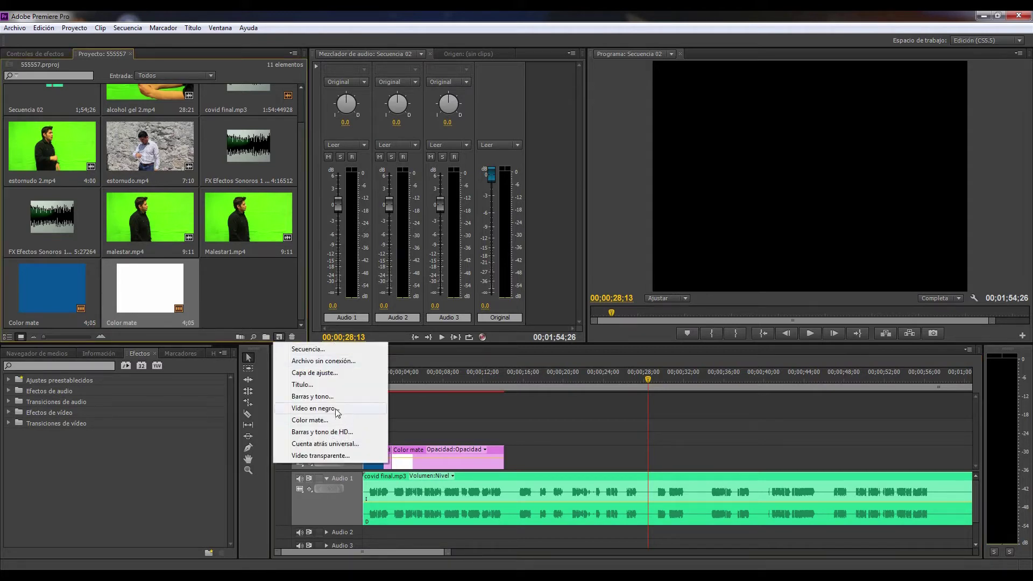
{"action": "left_click", "coordinate": [310, 420]}
{"action": "left_click", "coordinate": [541, 333]}
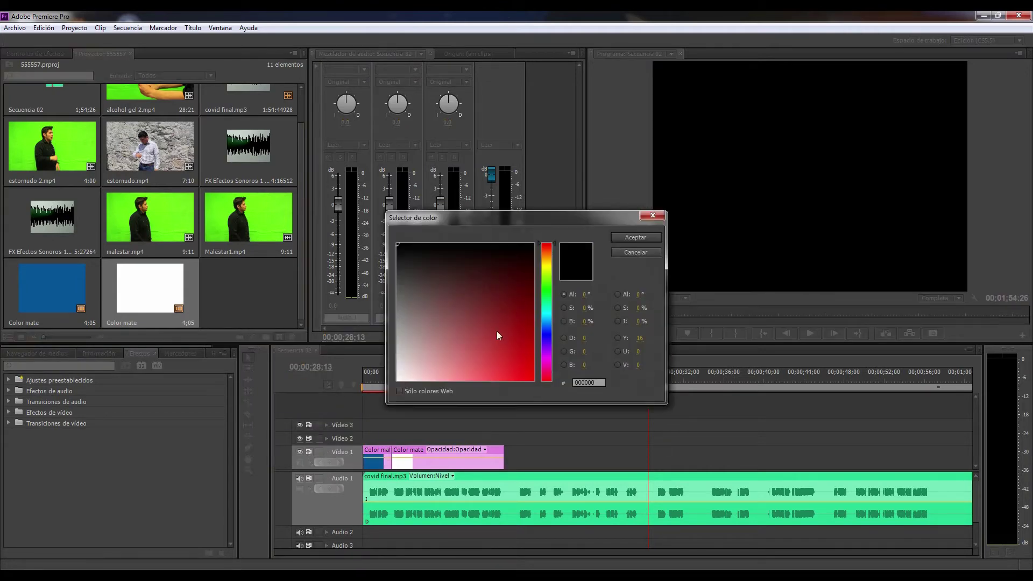
{"action": "left_click", "coordinate": [547, 325]}
{"action": "left_click", "coordinate": [635, 237]}
Step: Place the bright blue matte on Video 1 directly after the white one and extend it to about 00;00;28;13
{"action": "left_click_drag", "start_coordinate": [240, 282], "coordinate": [647, 456]}
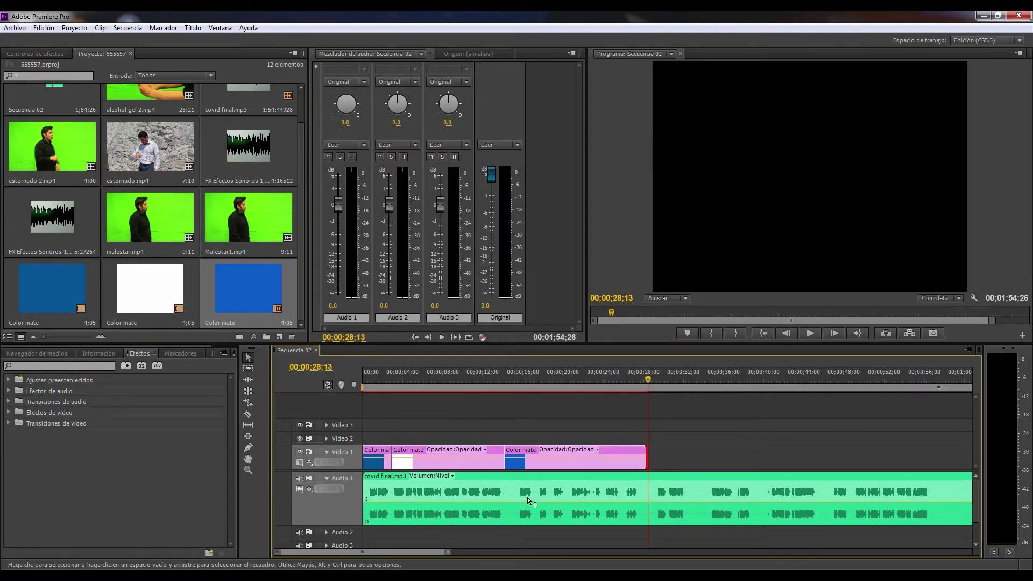
{"action": "key", "text": "Left"}
{"action": "key", "text": "Left"}
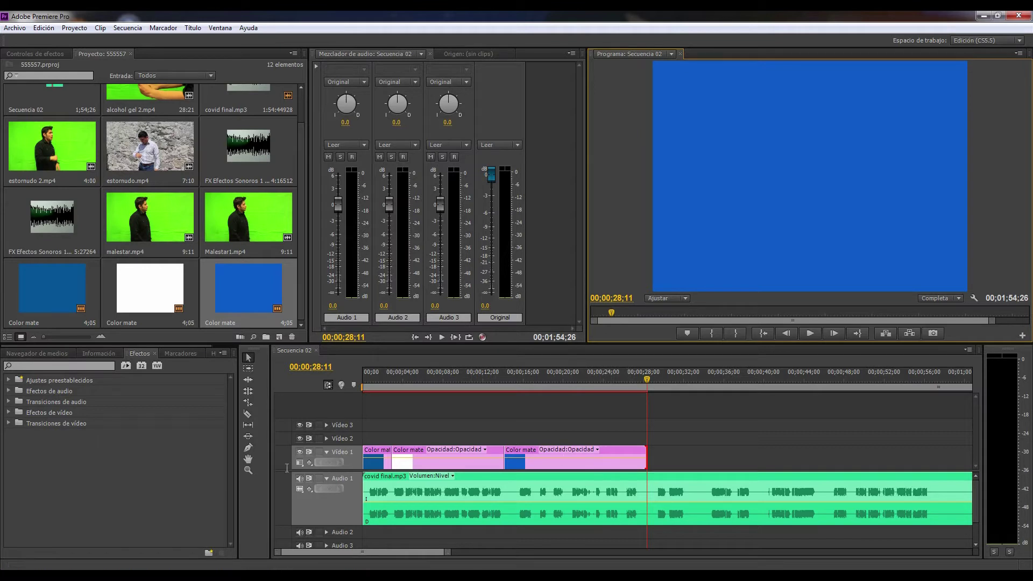
Step: Split the covid final.mp3 narration on Audio 1 where the white matte meets the bright blue one
{"action": "left_click_drag", "start_coordinate": [445, 553], "coordinate": [418, 553]}
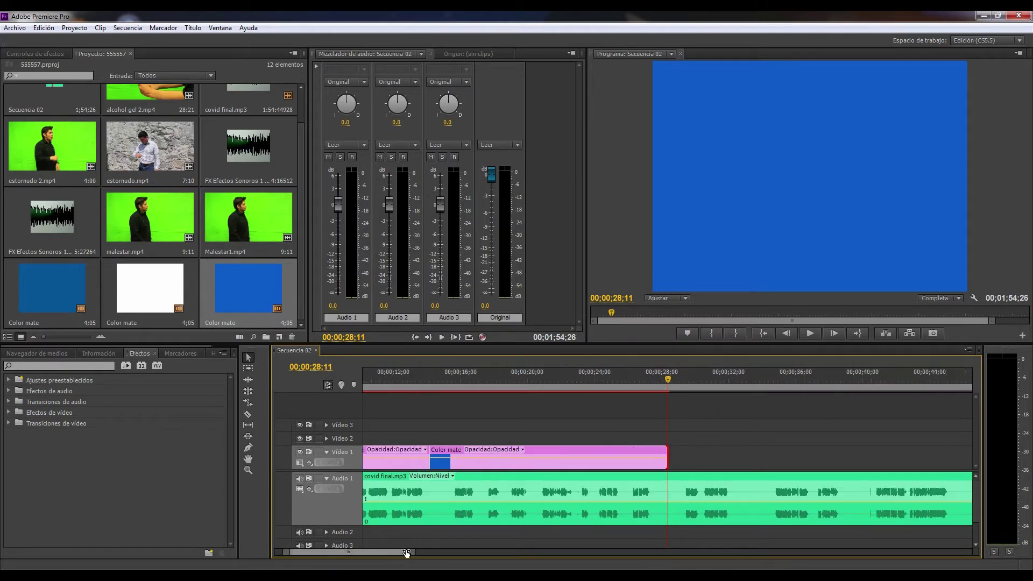
{"action": "left_click_drag", "start_coordinate": [396, 550], "coordinate": [329, 551]}
{"action": "left_click", "coordinate": [247, 414]}
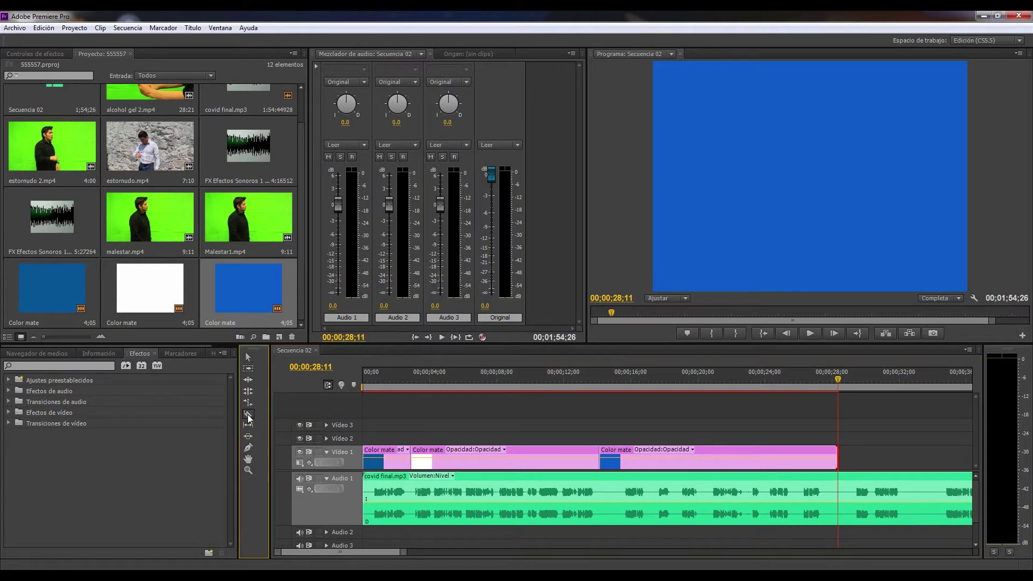
{"action": "left_click", "coordinate": [601, 494]}
{"action": "key", "text": "v"}
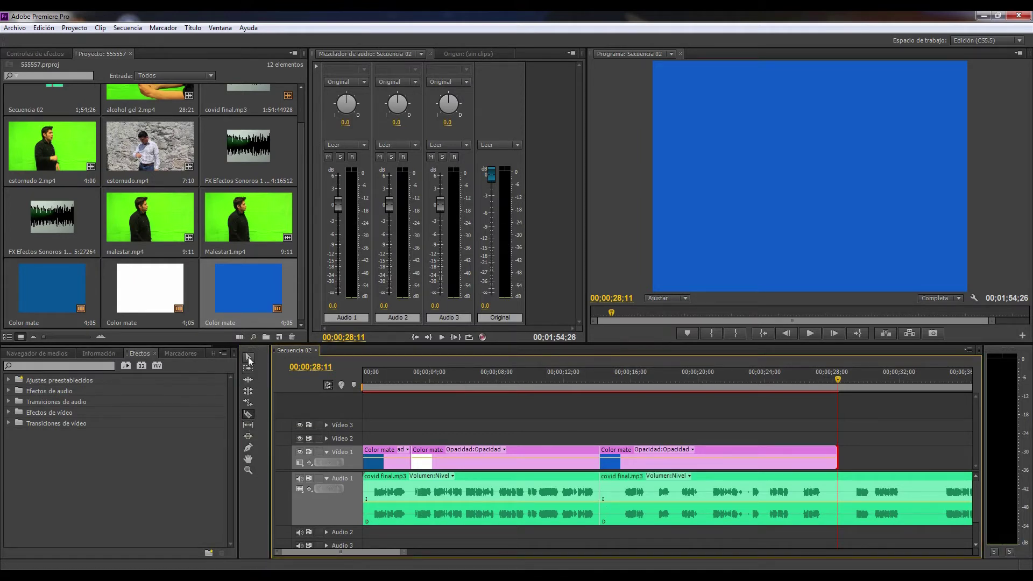
Step: Trim the silence from the start of the second narration piece and butt it against the first piece at 00;00;14;04
{"action": "left_click_drag", "start_coordinate": [621, 478], "coordinate": [666, 477]}
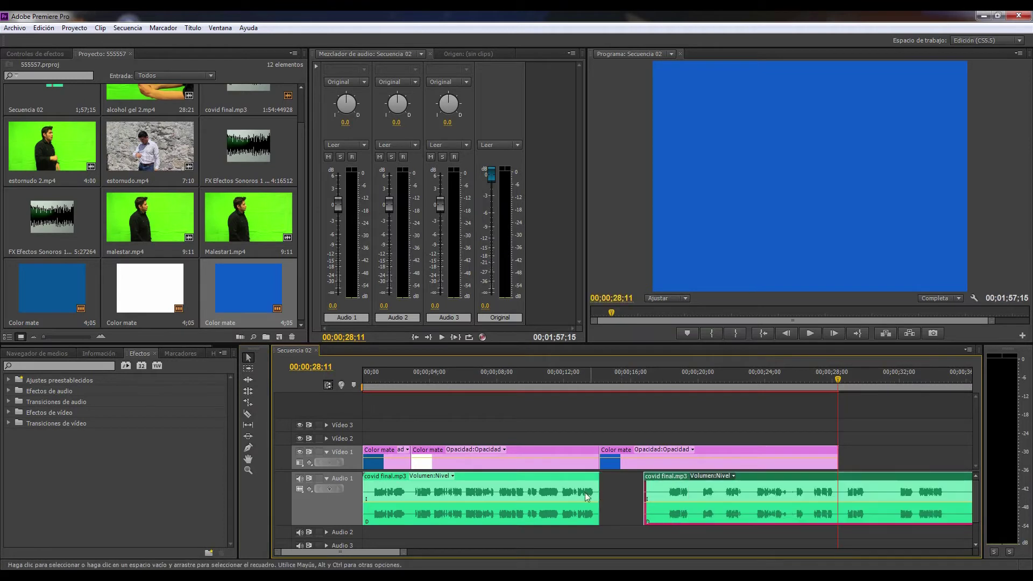
{"action": "left_click", "coordinate": [564, 479]}
{"action": "left_click", "coordinate": [659, 476]}
{"action": "left_click_drag", "start_coordinate": [644, 499], "coordinate": [680, 499]}
{"action": "left_click_drag", "start_coordinate": [780, 477], "coordinate": [716, 476]}
Step: Play the narration across the cut from 00;00;12;12 and park the playhead at 00;00;15;21, after the first phrase of the new scene
{"action": "left_click", "coordinate": [571, 376]}
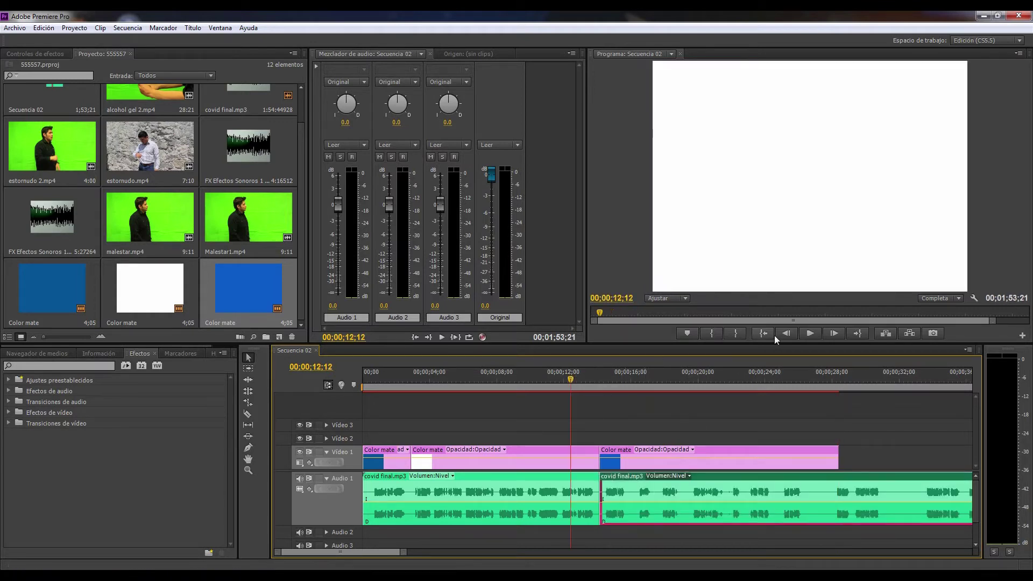
{"action": "left_click", "coordinate": [810, 333]}
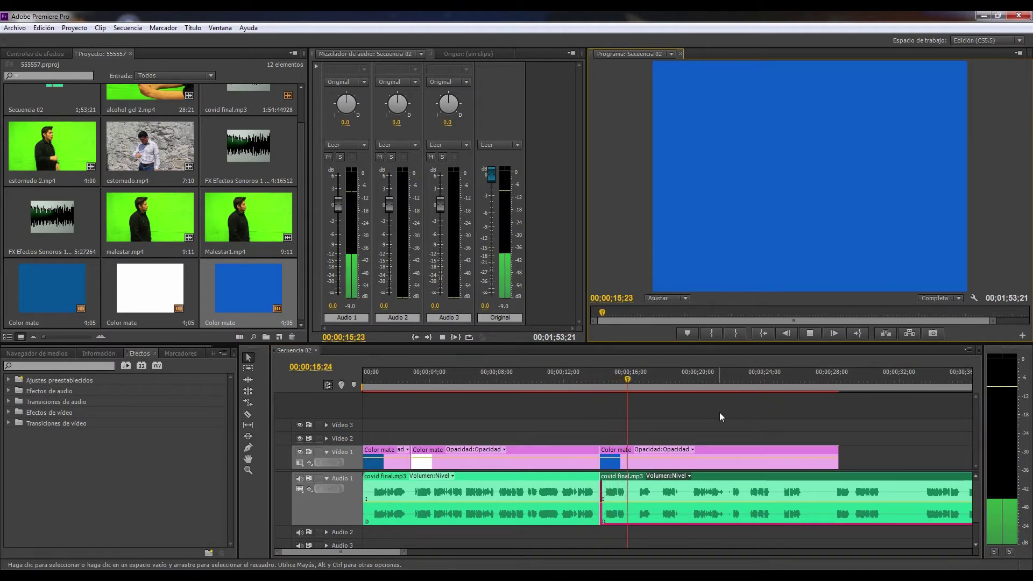
{"action": "left_click", "coordinate": [676, 379]}
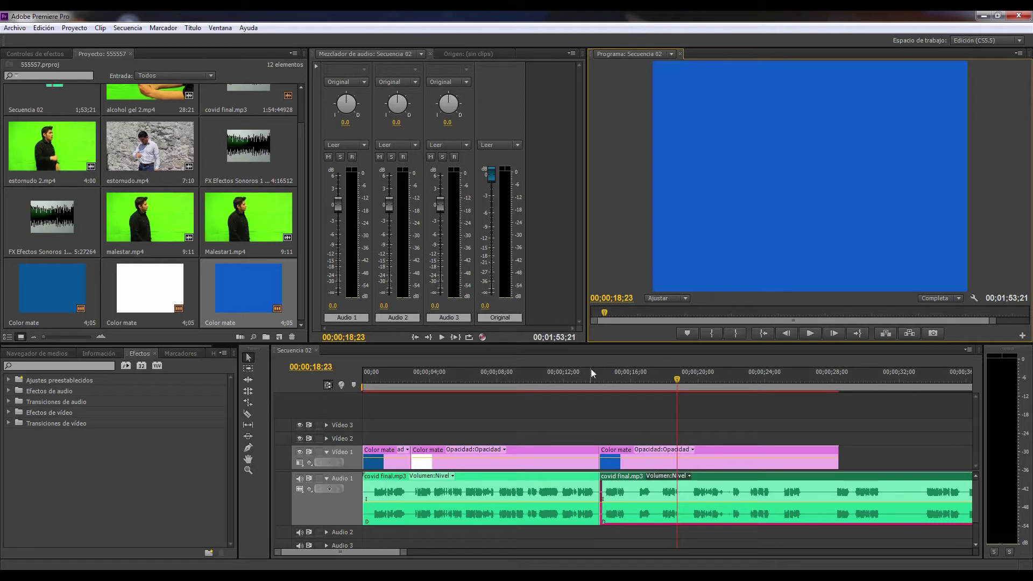
{"action": "left_click", "coordinate": [626, 376]}
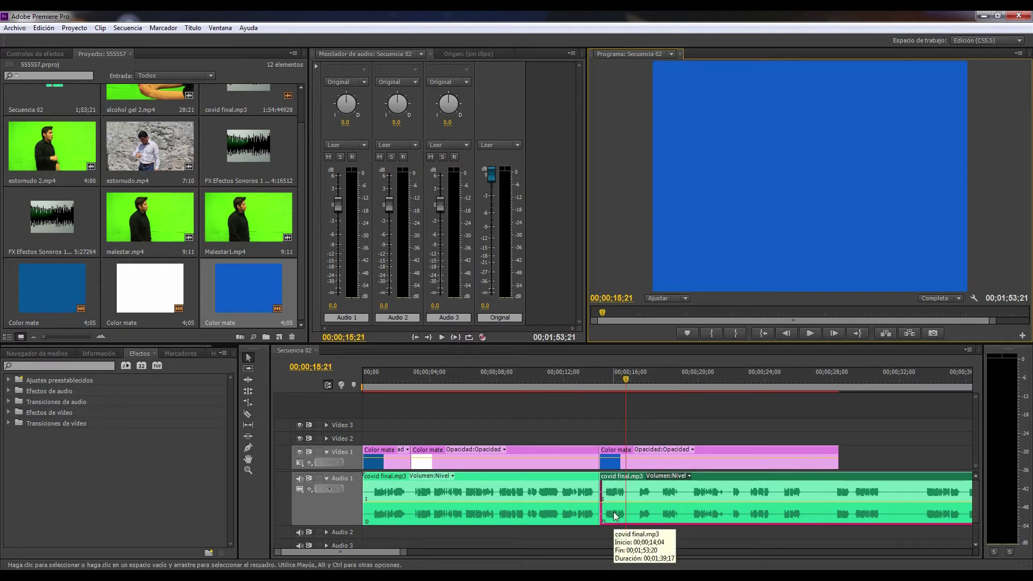
Step: Create a new title with the two-line text "¿Cuáles son los síntomas?"
{"action": "left_click", "coordinate": [280, 336]}
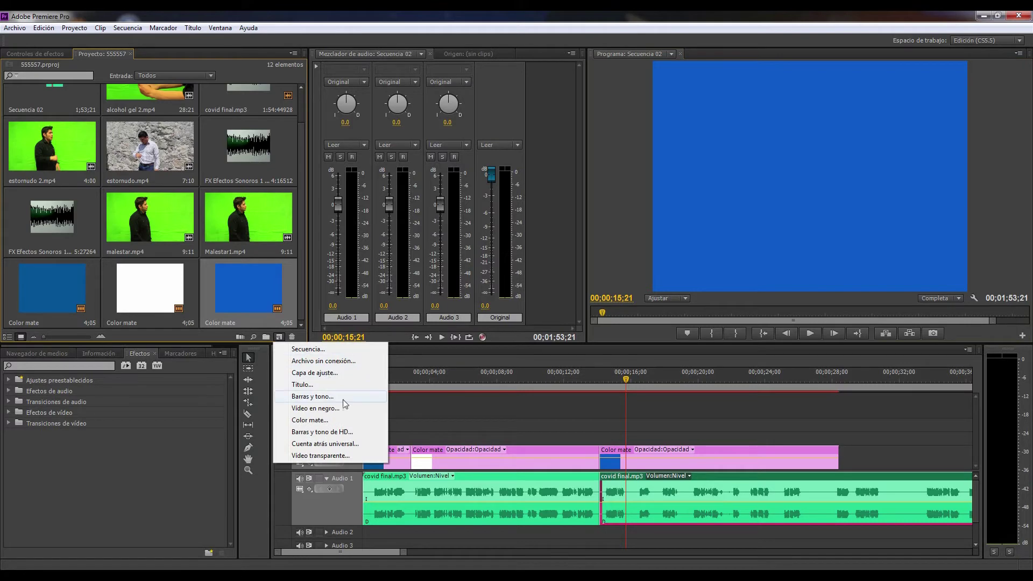
{"action": "left_click", "coordinate": [303, 385]}
{"action": "left_click", "coordinate": [545, 340]}
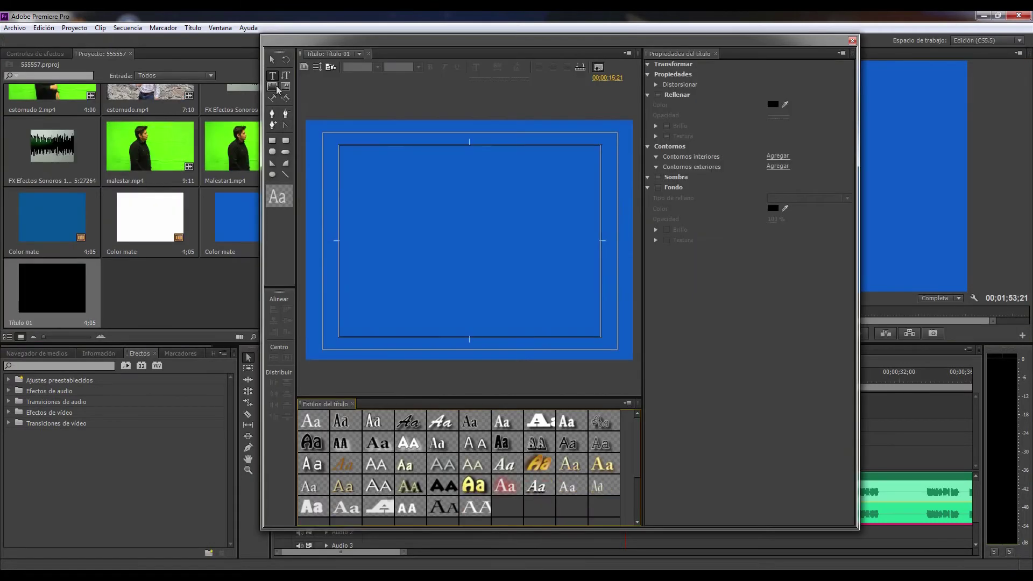
{"action": "left_click", "coordinate": [367, 235]}
{"action": "type", "text": "i"}
{"action": "key", "text": "BackSpace"}
{"action": "type", "text": "¿Cuáles son"}
{"action": "key", "text": "Return"}
{"action": "type", "text": "síntomas?"}
Step: Enlarge the title editor and set the title text to Neo Sans Pro Bold at size 60
{"action": "left_click_drag", "start_coordinate": [485, 39], "coordinate": [311, 39]}
{"action": "left_click_drag", "start_coordinate": [652, 237], "coordinate": [1016, 237]}
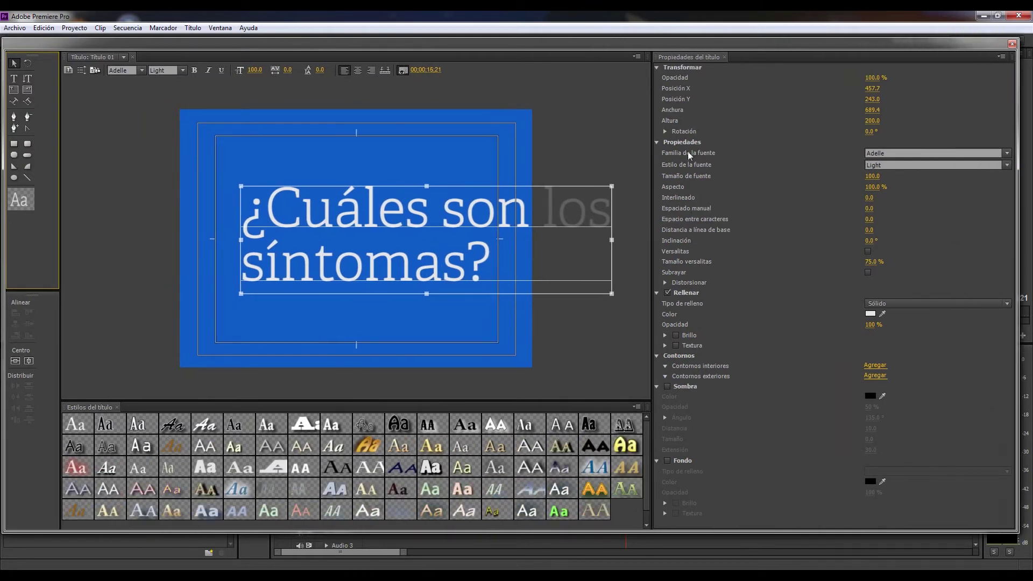
{"action": "left_click_drag", "start_coordinate": [487, 203], "coordinate": [460, 201]}
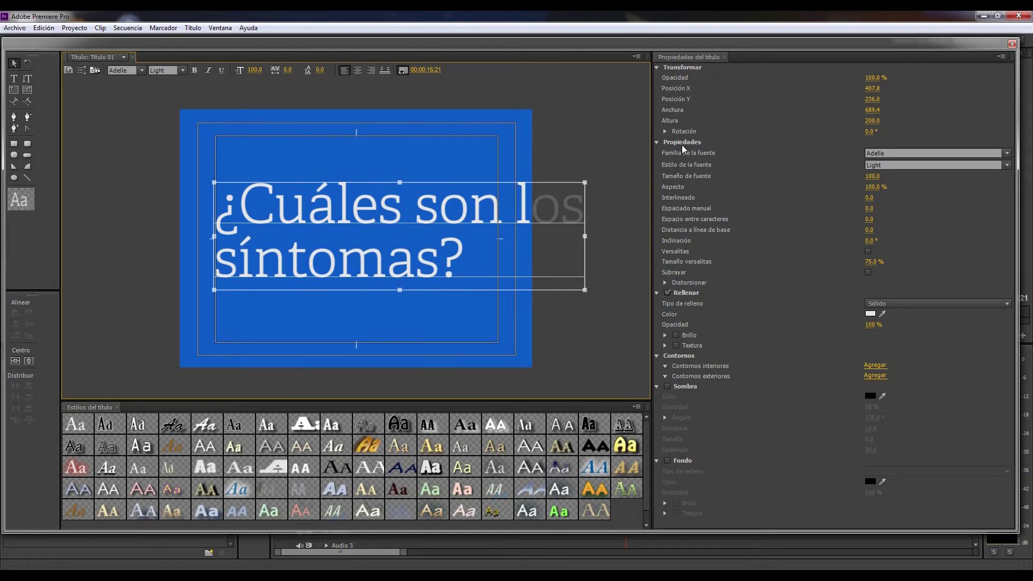
{"action": "left_click", "coordinate": [885, 154]}
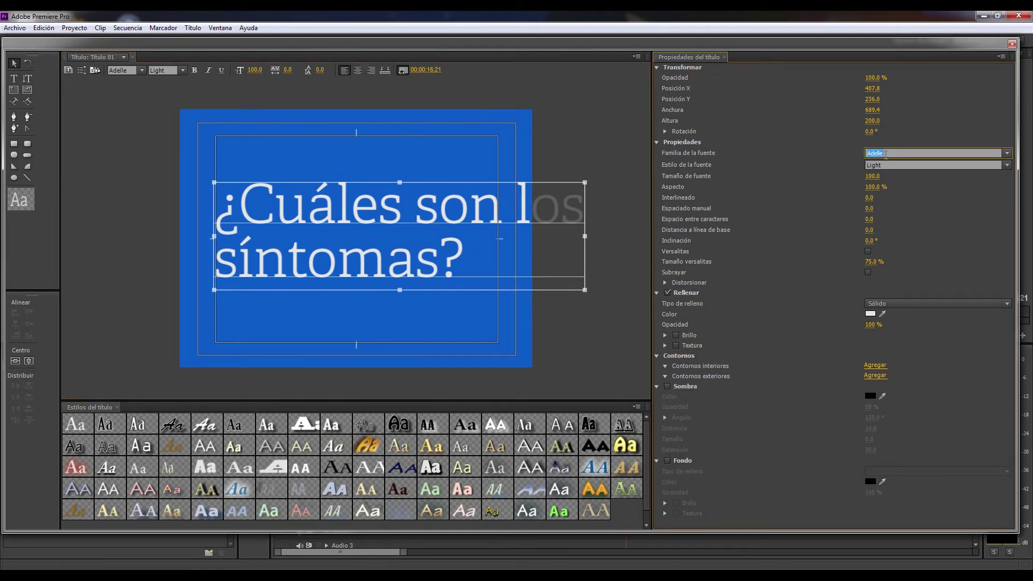
{"action": "type", "text": "neo"}
{"action": "key", "text": "Return"}
{"action": "left_click", "coordinate": [936, 165]}
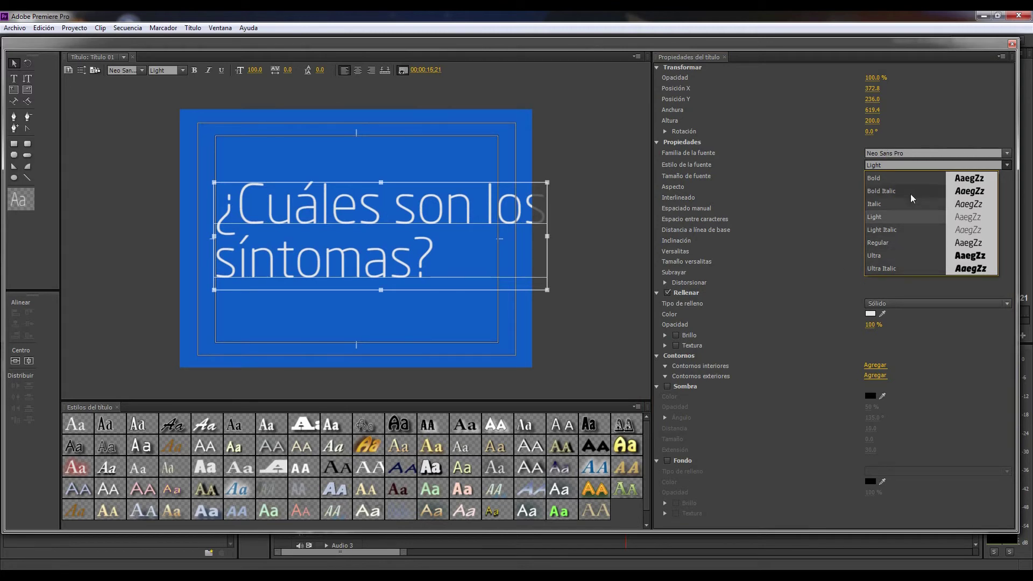
{"action": "left_click", "coordinate": [906, 179]}
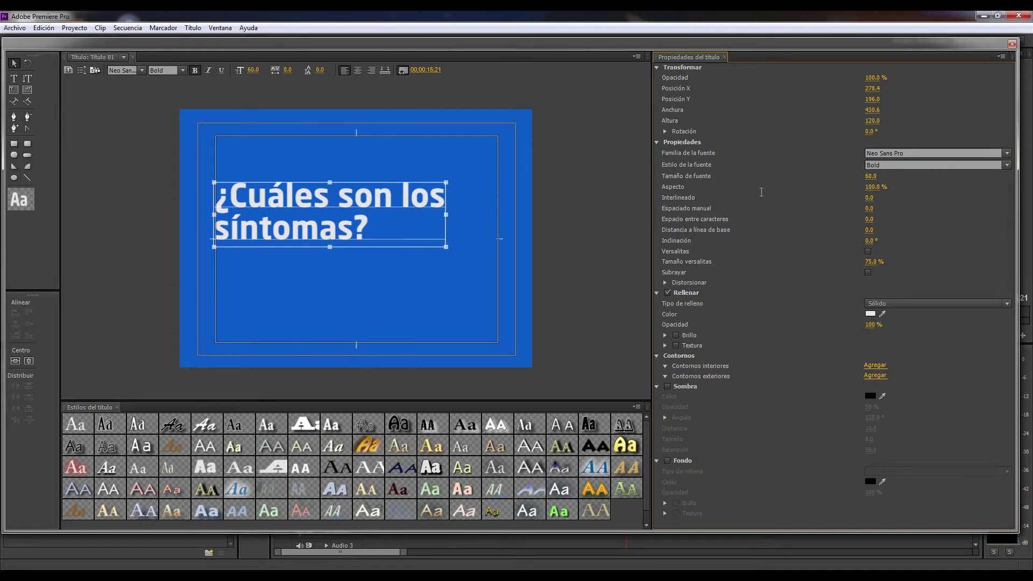
Step: Center-align the title text, move it to about the middle of the frame, and close the title editor
{"action": "left_click", "coordinate": [358, 71]}
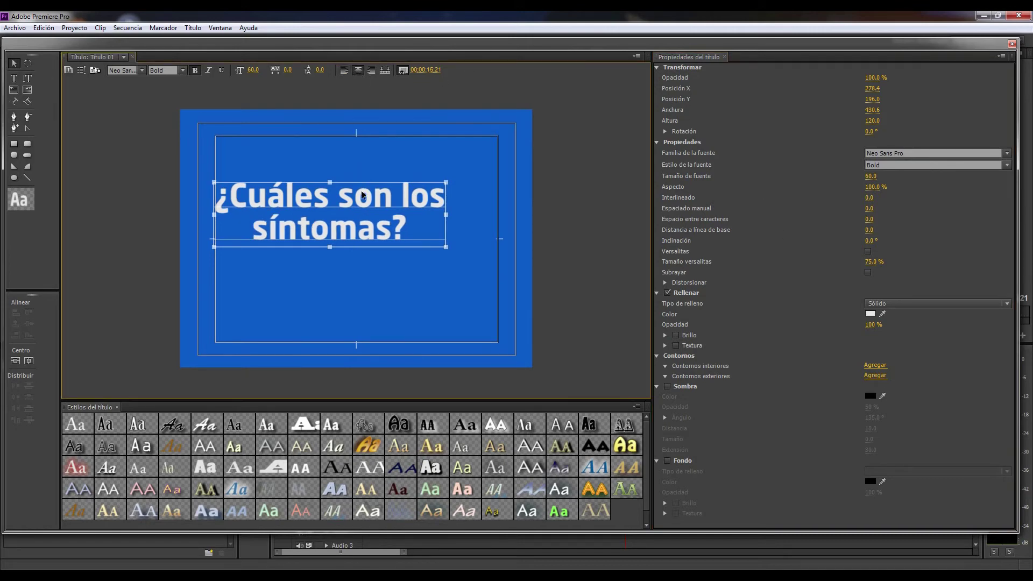
{"action": "left_click_drag", "start_coordinate": [357, 204], "coordinate": [388, 228]}
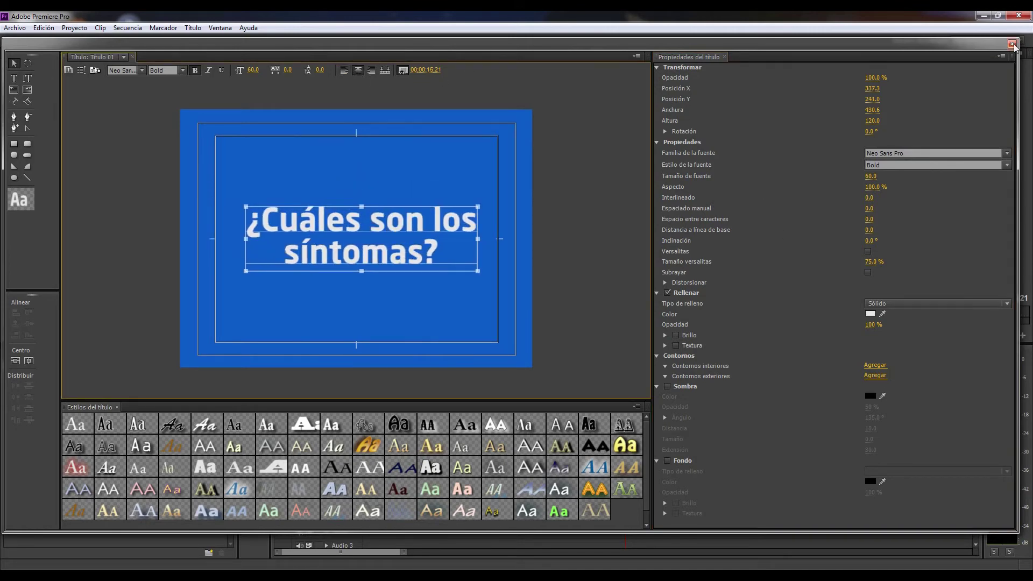
{"action": "left_click", "coordinate": [1012, 44]}
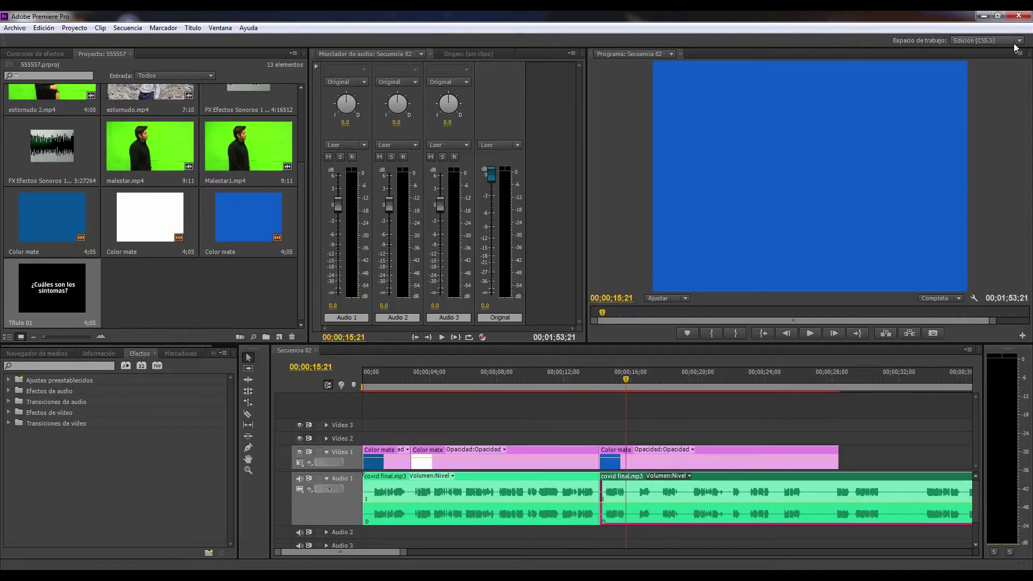
Step: Place the title on Video 2 at the start of the bright blue matte and trim its end to 00;00;15;21
{"action": "left_click", "coordinate": [50, 296]}
{"action": "left_click_drag", "start_coordinate": [156, 274], "coordinate": [601, 436]}
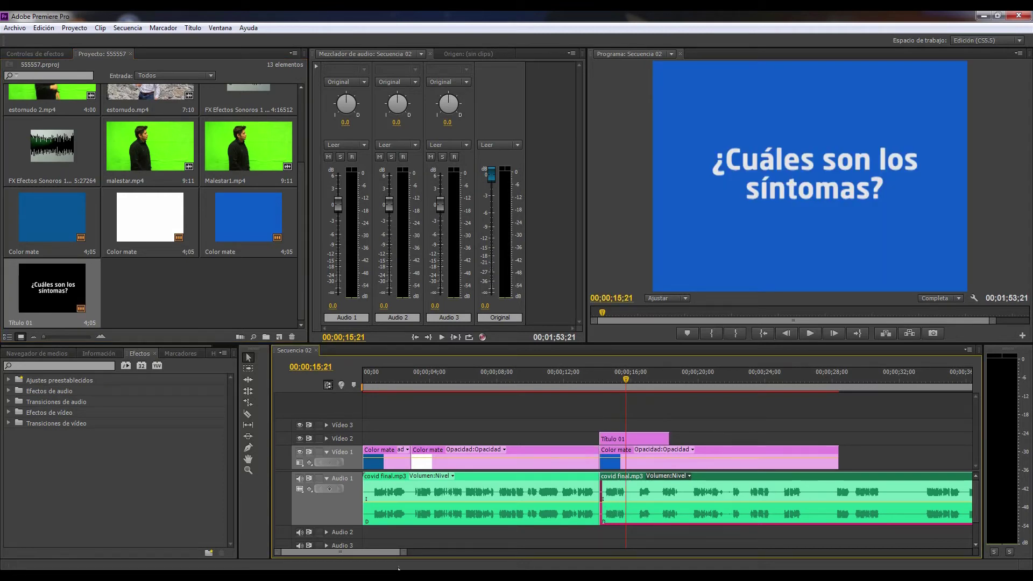
{"action": "left_click_drag", "start_coordinate": [403, 558], "coordinate": [369, 554]}
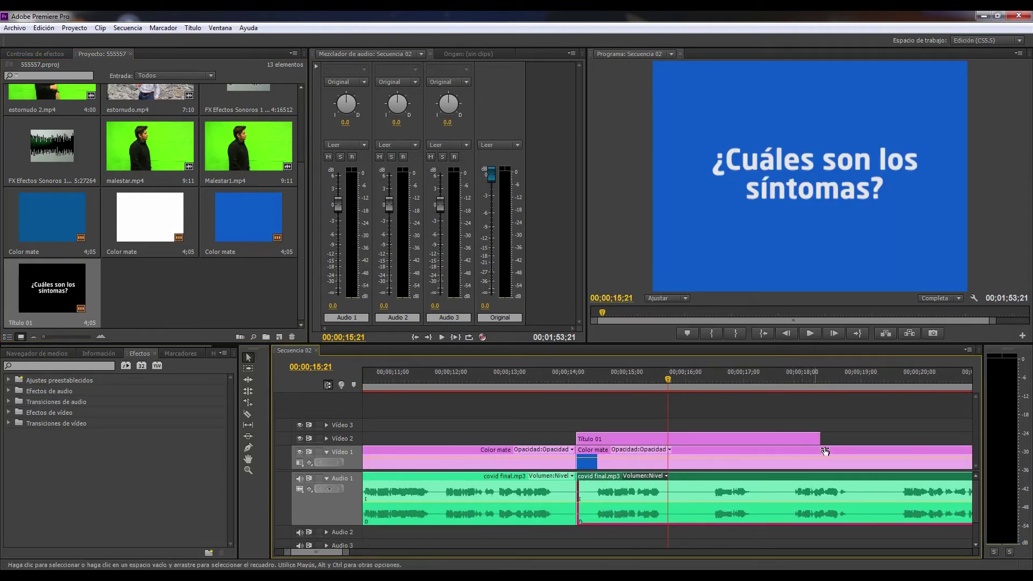
{"action": "left_click_drag", "start_coordinate": [823, 439], "coordinate": [668, 476]}
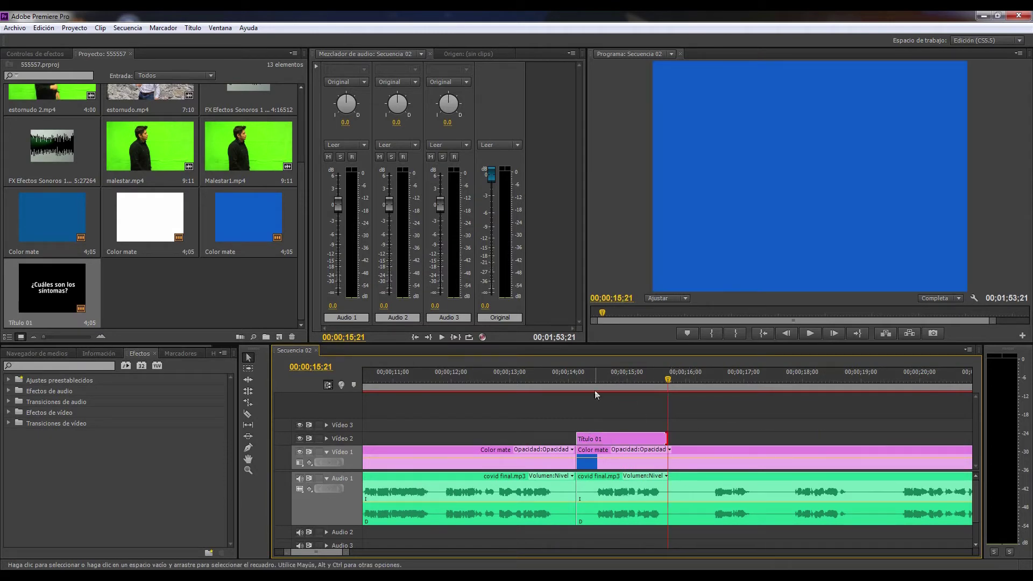
Step: Play the sequence from the start of the title to check its timing, and stop at 00;00;17;28
{"action": "left_click", "coordinate": [576, 379]}
{"action": "left_click", "coordinate": [808, 333]}
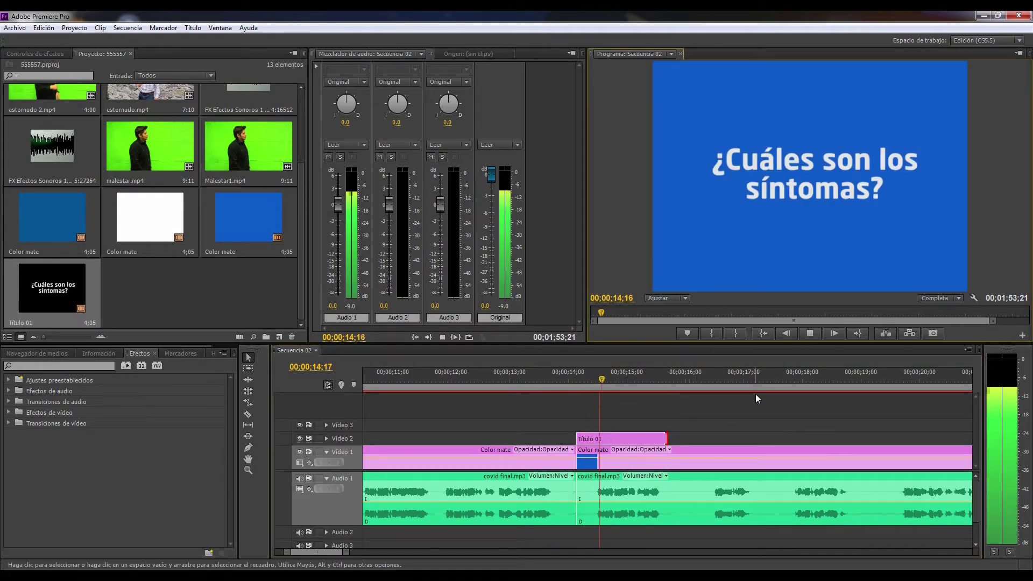
{"action": "left_click", "coordinate": [817, 334]}
{"action": "left_click_drag", "start_coordinate": [730, 382], "coordinate": [695, 388]}
{"action": "left_click", "coordinate": [809, 333]}
{"action": "left_click", "coordinate": [810, 332]}
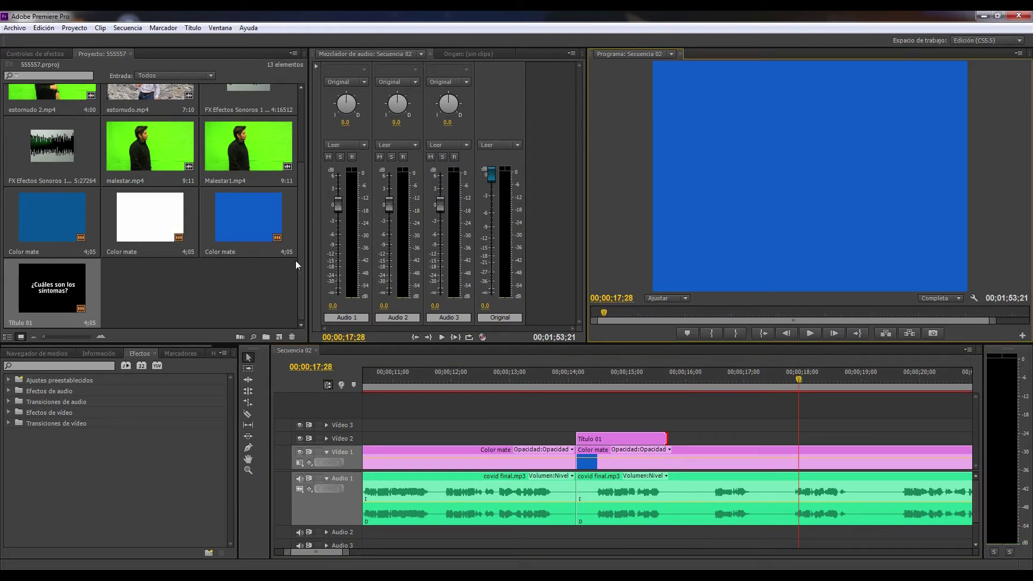
Step: Import the toser al codo y rinorrea clip from the post folder and place it on Video 2 directly after the title
{"action": "left_click_drag", "start_coordinate": [301, 251], "coordinate": [292, 298]}
{"action": "double_click", "coordinate": [163, 276]}
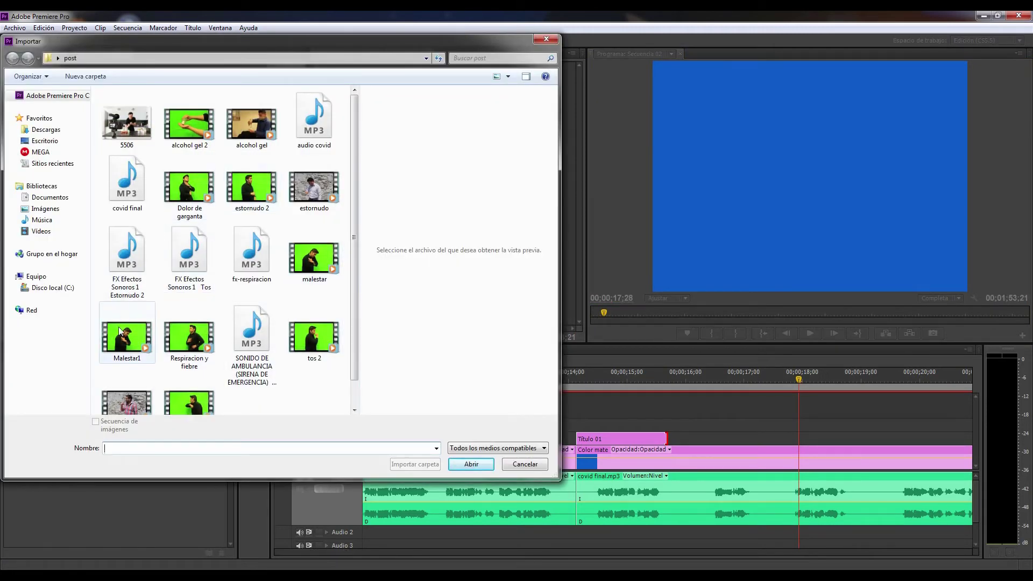
{"action": "scroll", "coordinate": [354, 323], "scroll_direction": "down", "scroll_amount": 1}
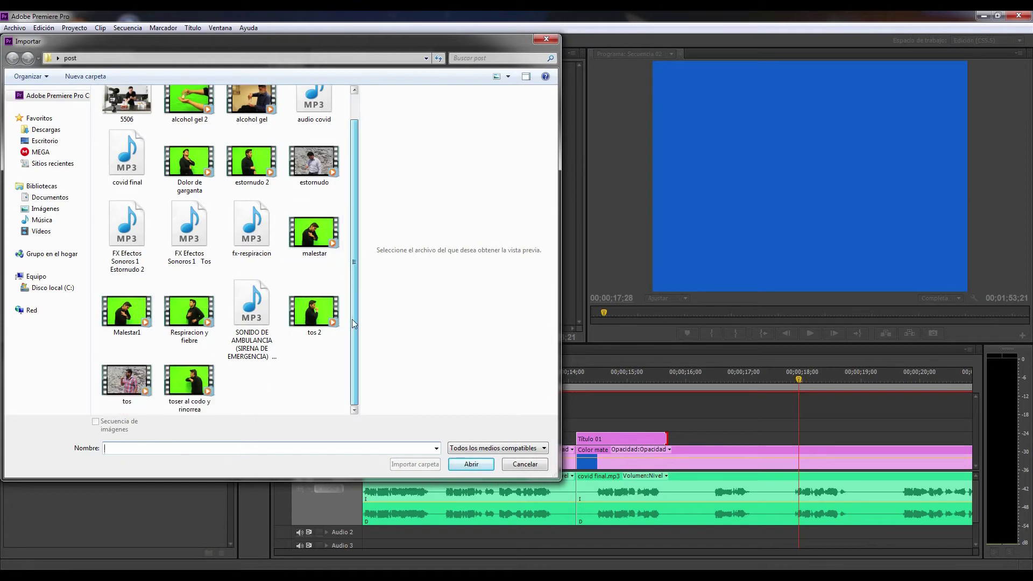
{"action": "left_click", "coordinate": [185, 380]}
{"action": "double_click", "coordinate": [186, 380]}
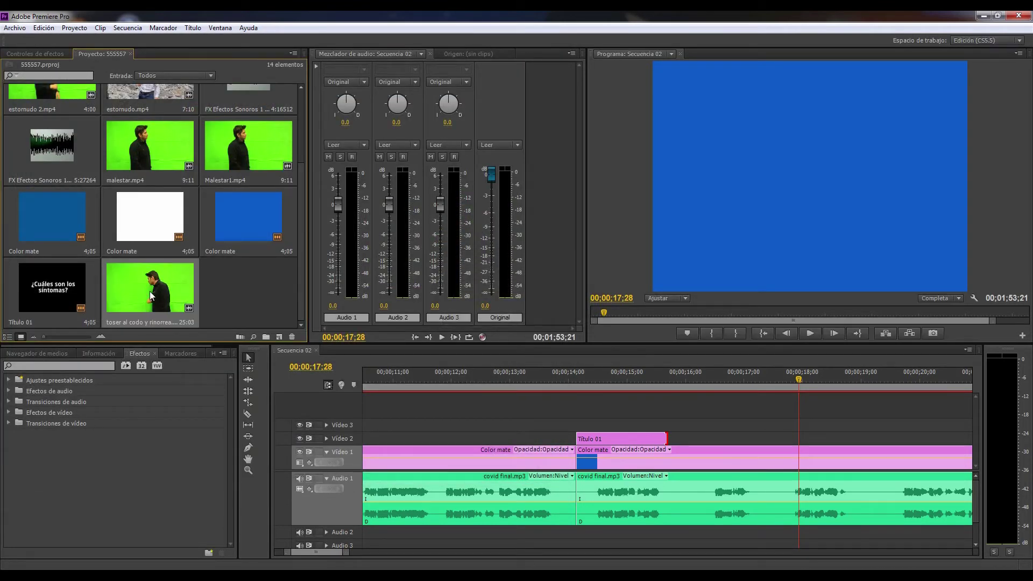
{"action": "left_click_drag", "start_coordinate": [151, 293], "coordinate": [674, 437]}
{"action": "key", "text": "minus"}
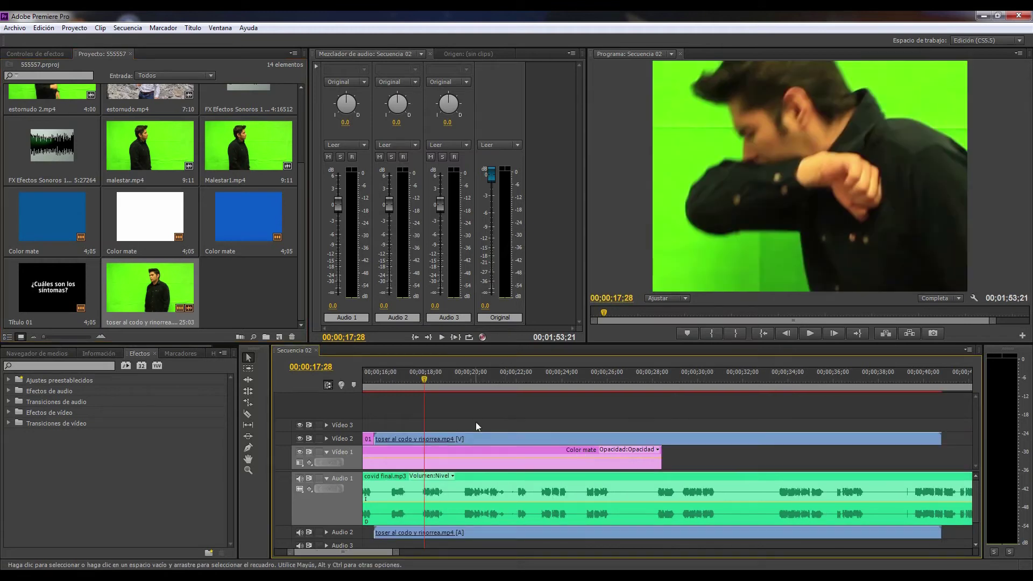
Step: Unlink the toser al codo y rinorrea clip's audio from its video and delete the audio from Audio 2
{"action": "left_click", "coordinate": [508, 476]}
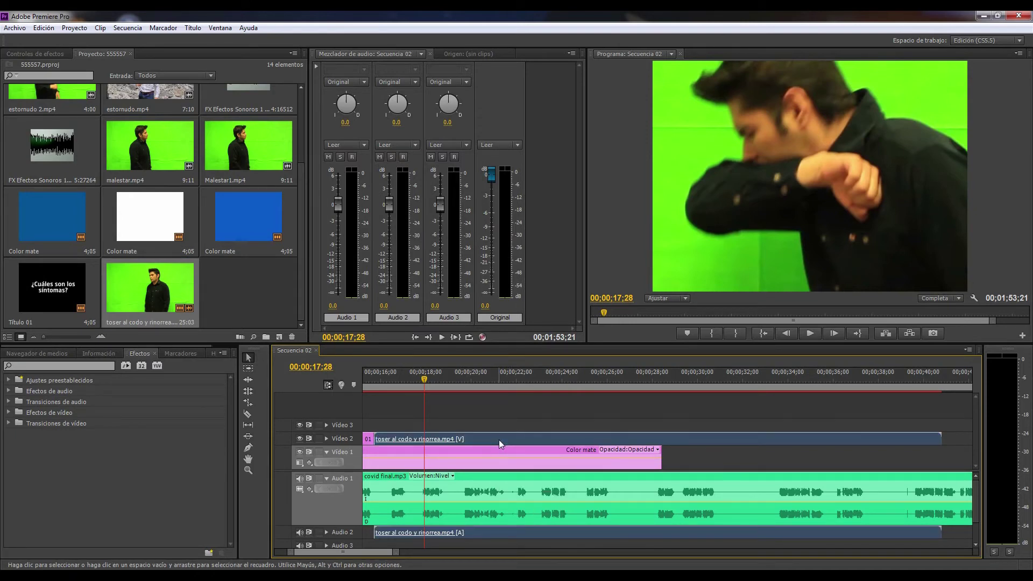
{"action": "right_click", "coordinate": [499, 440]}
{"action": "left_click", "coordinate": [576, 121]}
{"action": "left_click", "coordinate": [589, 439], "text": "shift"}
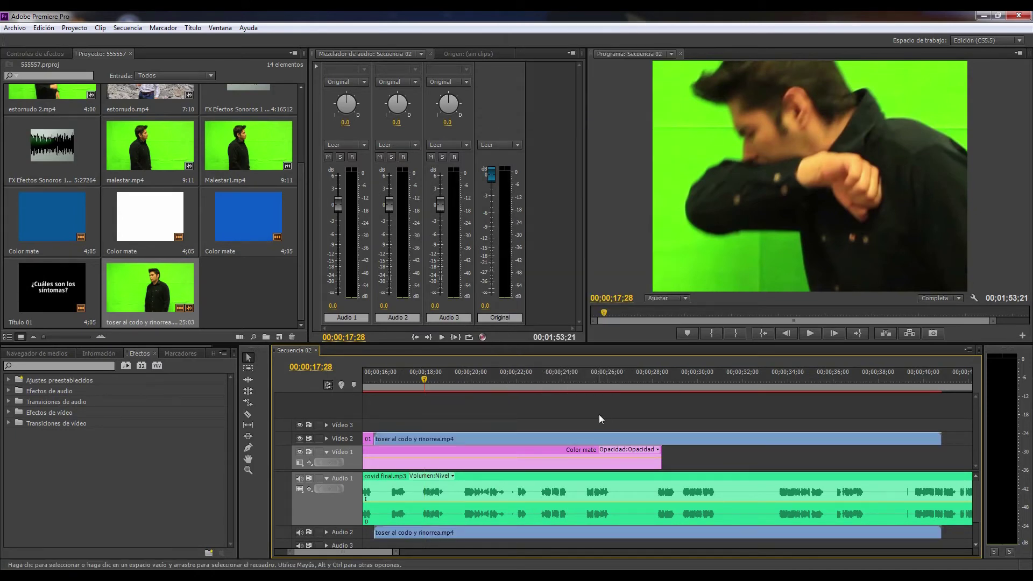
{"action": "left_click", "coordinate": [581, 536], "text": "shift"}
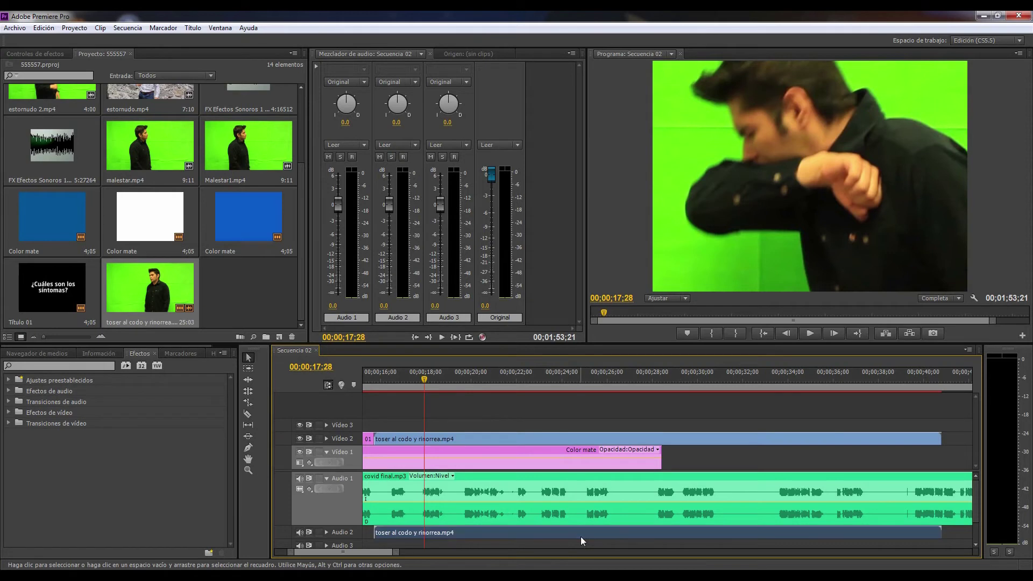
{"action": "left_click", "coordinate": [397, 540]}
{"action": "key", "text": "Delete"}
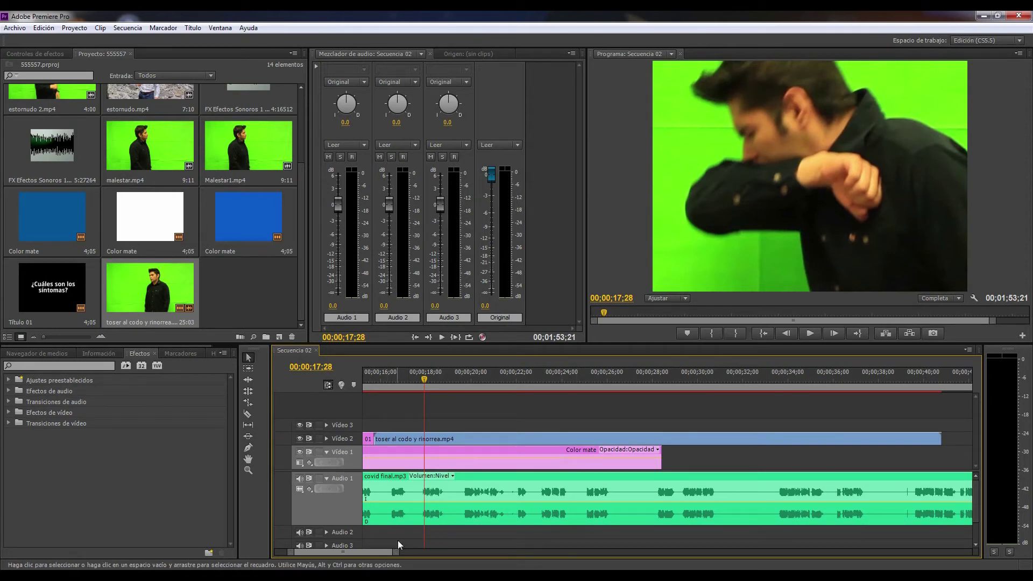
Step: Scale down the toser al codo y rinorrea clip and reposition it so the man's head and torso fit within the frame
{"action": "left_click", "coordinate": [428, 395]}
{"action": "left_click", "coordinate": [751, 142]}
{"action": "key", "text": "Left"}
{"action": "key", "text": "Left"}
{"action": "key", "text": "Left"}
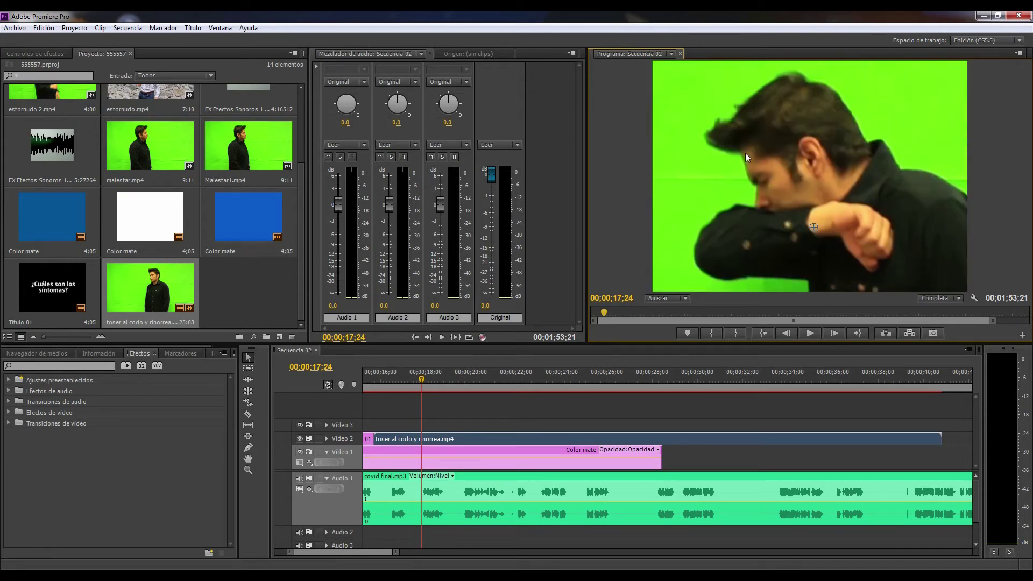
{"action": "mouse_move", "coordinate": [761, 120]}
{"action": "left_mouse_down"}
{"action": "mouse_move", "coordinate": [815, 177]}
{"action": "mouse_move", "coordinate": [786, 146]}
{"action": "mouse_move", "coordinate": [683, 124]}
{"action": "mouse_move", "coordinate": [757, 127]}
{"action": "left_mouse_up"}
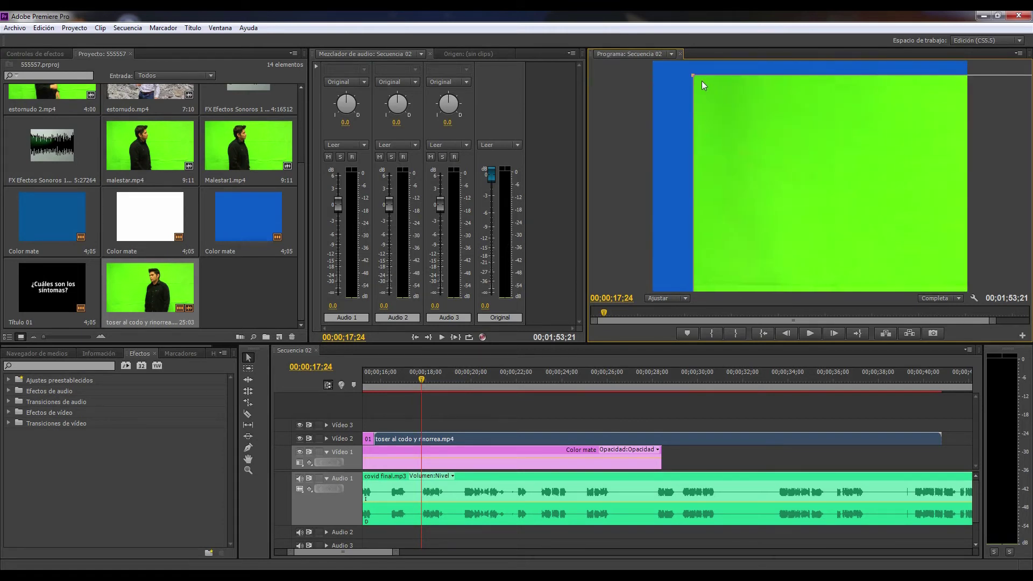
{"action": "left_click_drag", "start_coordinate": [861, 157], "coordinate": [634, 97]}
{"action": "left_click_drag", "start_coordinate": [822, 232], "coordinate": [773, 189]}
Step: Review the toser al codo y rinorrea clip for the cough and shorten it to end at about 00;00;19;24, directly after the title
{"action": "left_click_drag", "start_coordinate": [416, 384], "coordinate": [381, 384]}
{"action": "key", "text": "space"}
{"action": "left_click", "coordinate": [393, 385]}
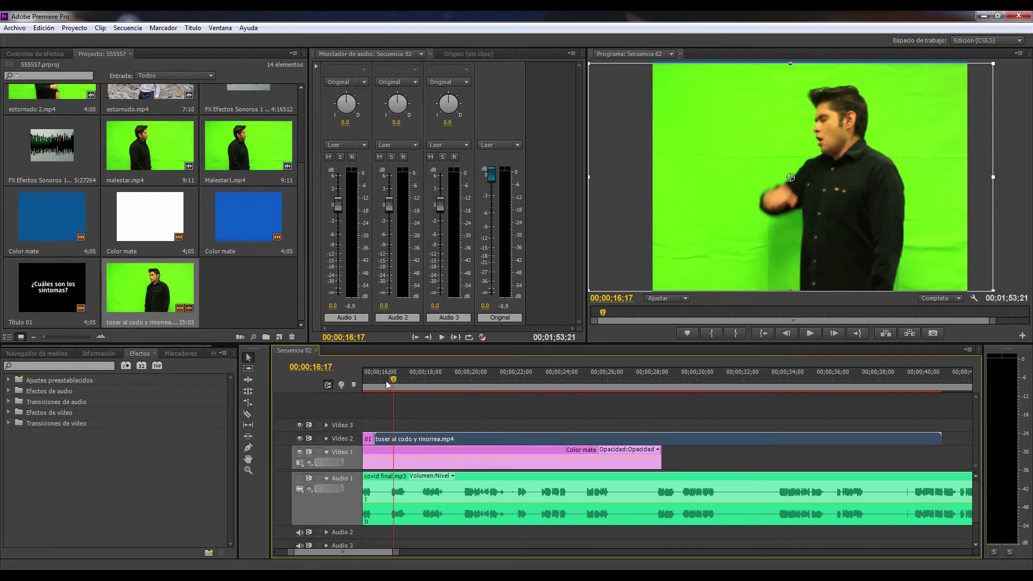
{"action": "key", "text": "space"}
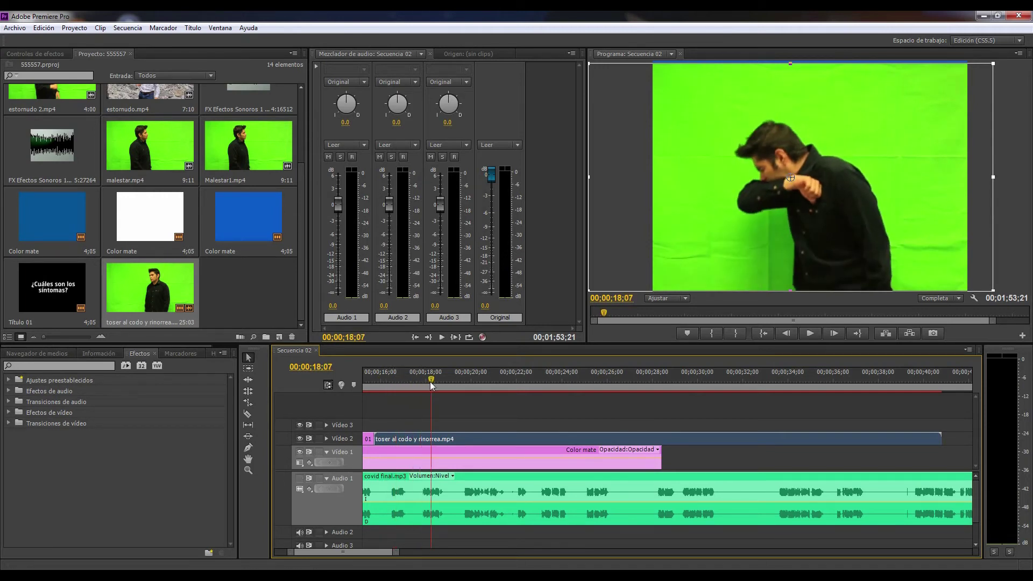
{"action": "left_click_drag", "start_coordinate": [463, 383], "coordinate": [847, 376]}
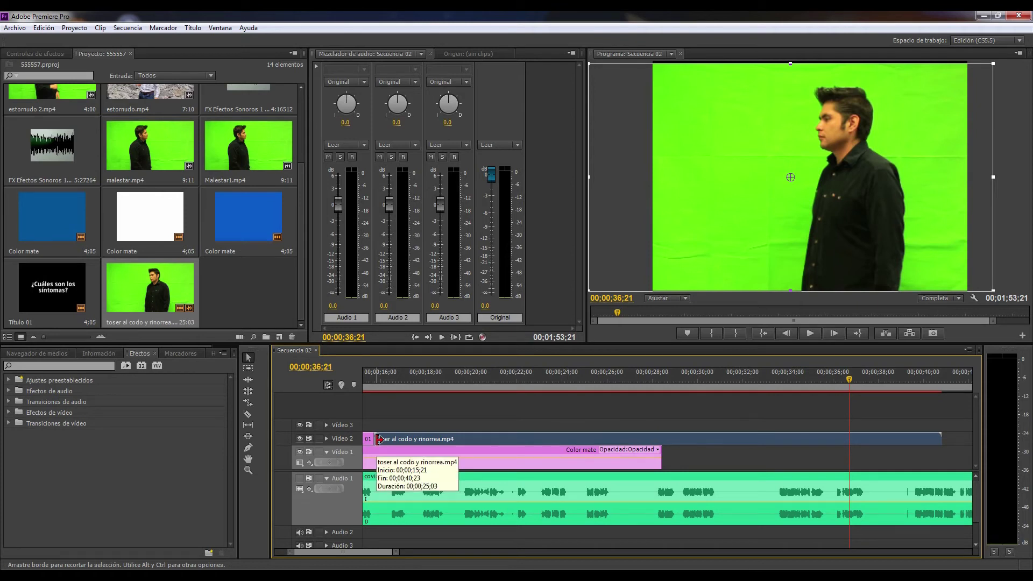
{"action": "left_click_drag", "start_coordinate": [378, 439], "coordinate": [410, 439]}
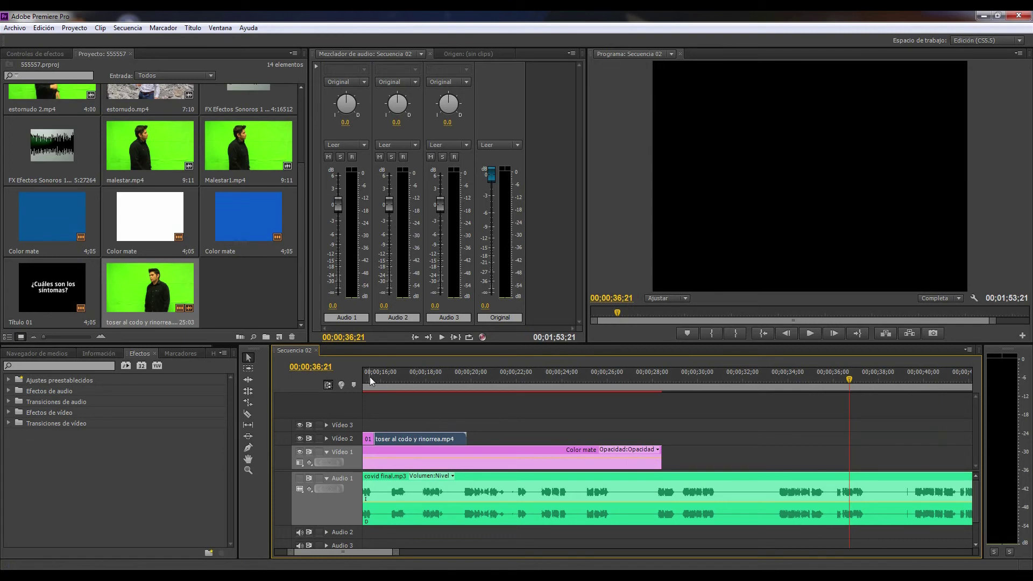
Step: Play the toser al codo y rinorrea clip against the narration and trim its end to about 00;00;17;14
{"action": "left_click", "coordinate": [370, 377]}
{"action": "left_click", "coordinate": [809, 333]}
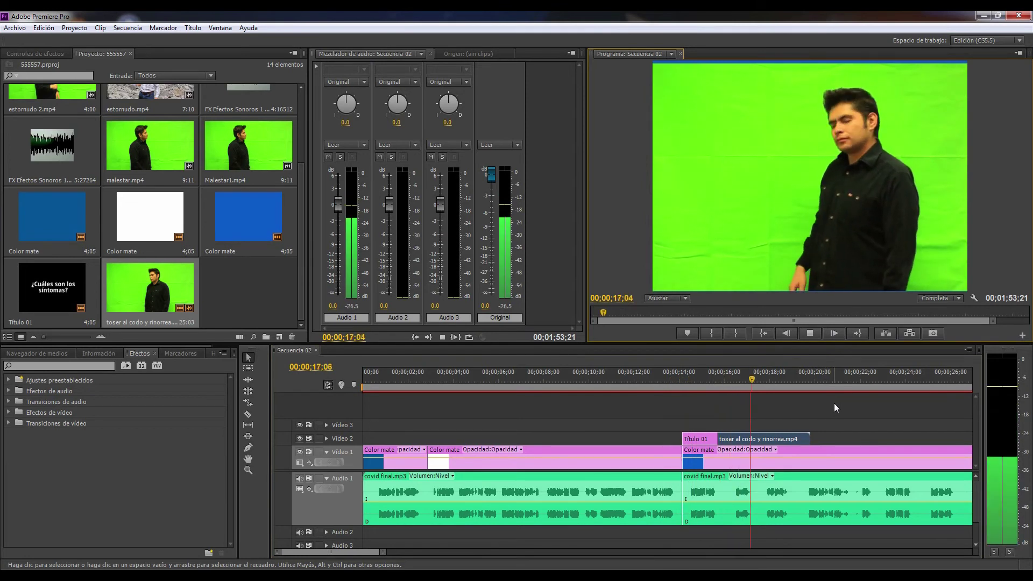
{"action": "left_click", "coordinate": [805, 334]}
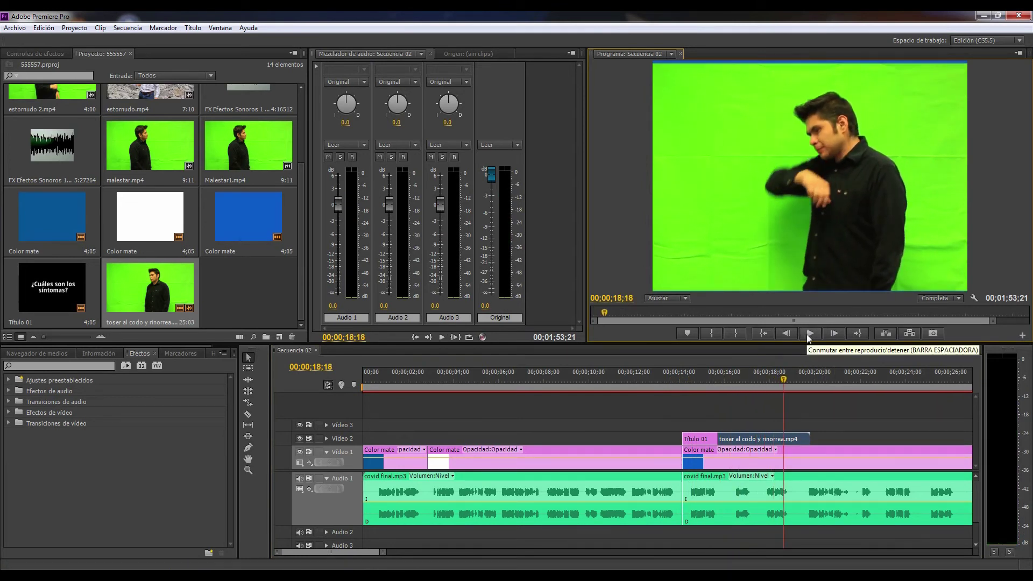
{"action": "left_click", "coordinate": [780, 380]}
{"action": "left_click_drag", "start_coordinate": [781, 380], "coordinate": [762, 383]}
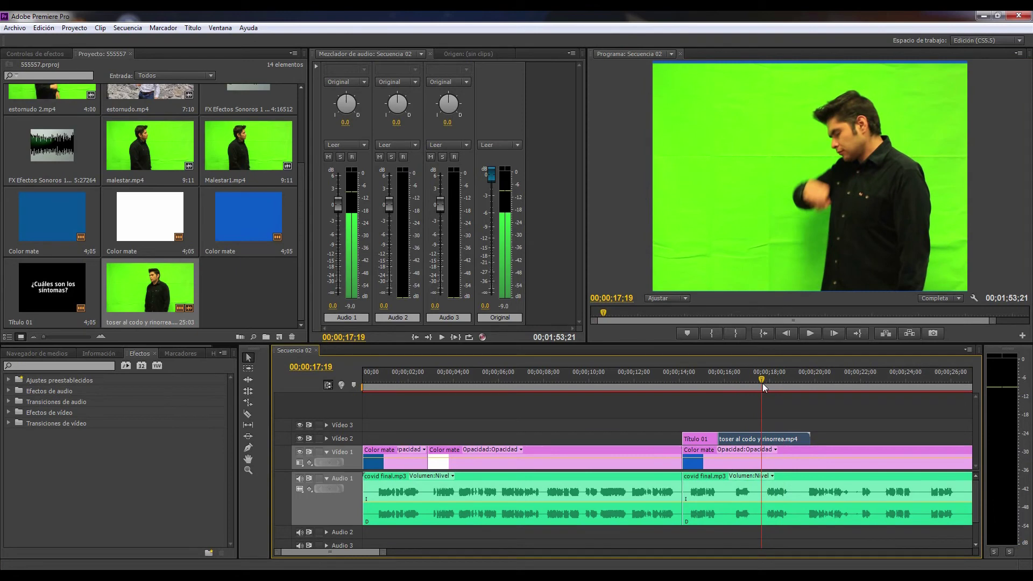
{"action": "left_click_drag", "start_coordinate": [806, 439], "coordinate": [759, 446]}
{"action": "left_click_drag", "start_coordinate": [759, 445], "coordinate": [757, 446]}
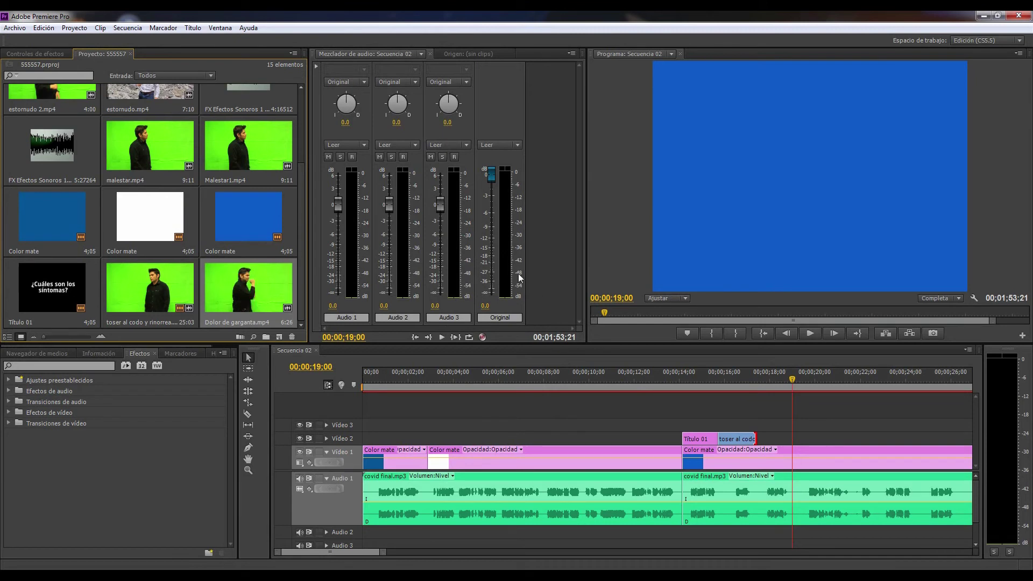
Step: Place the Dolor de garganta clip on Video 3 at about 00;00;18;00 and scale it down so the man's head and torso show
{"action": "left_click_drag", "start_coordinate": [710, 381], "coordinate": [773, 426]}
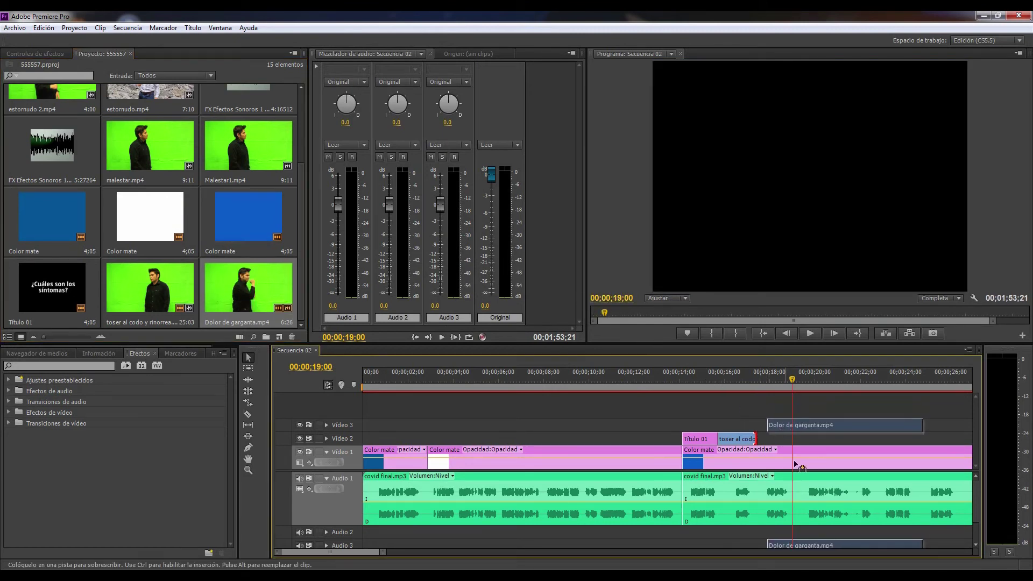
{"action": "left_click", "coordinate": [801, 201]}
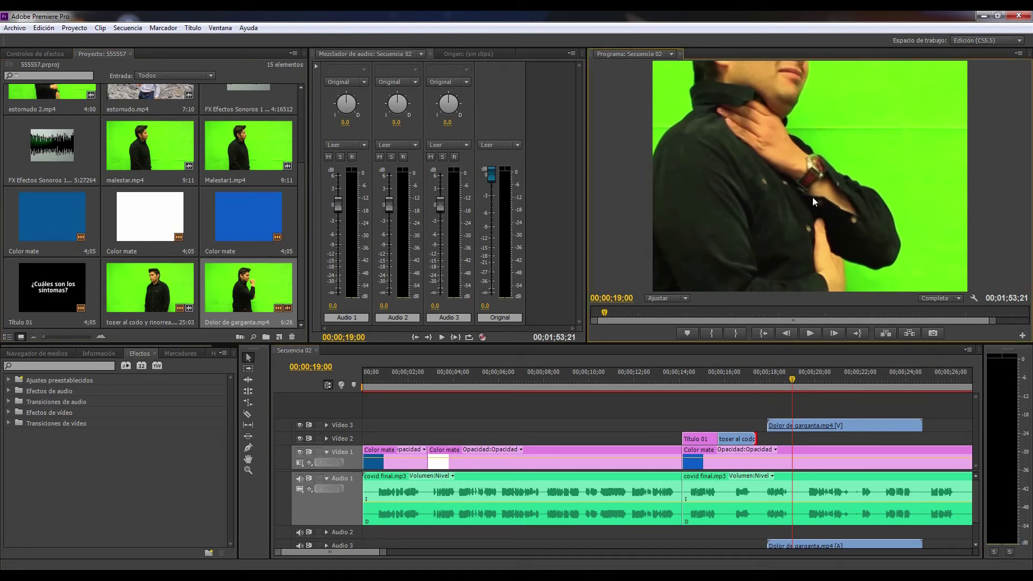
{"action": "left_click_drag", "start_coordinate": [760, 109], "coordinate": [758, 165]}
Step: Check the Dolor de garganta clip against the narration, trim it and move it to Video 2 after the coughing clip, ending at about 00;00;19;05
{"action": "mouse_move", "coordinate": [775, 382]}
{"action": "left_mouse_down"}
{"action": "mouse_move", "coordinate": [750, 381]}
{"action": "mouse_move", "coordinate": [777, 384]}
{"action": "mouse_move", "coordinate": [761, 382]}
{"action": "left_mouse_up"}
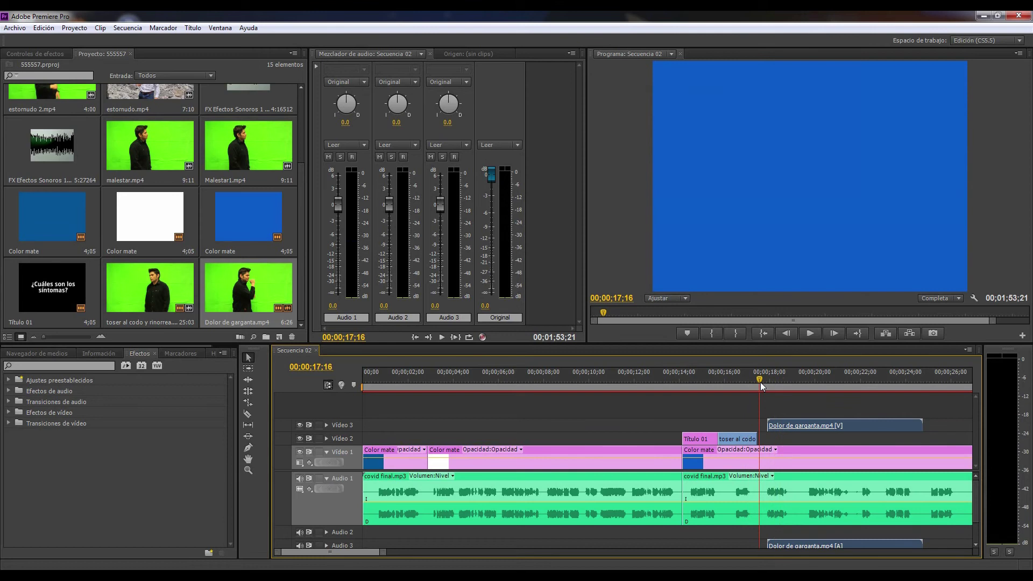
{"action": "left_click", "coordinate": [811, 333]}
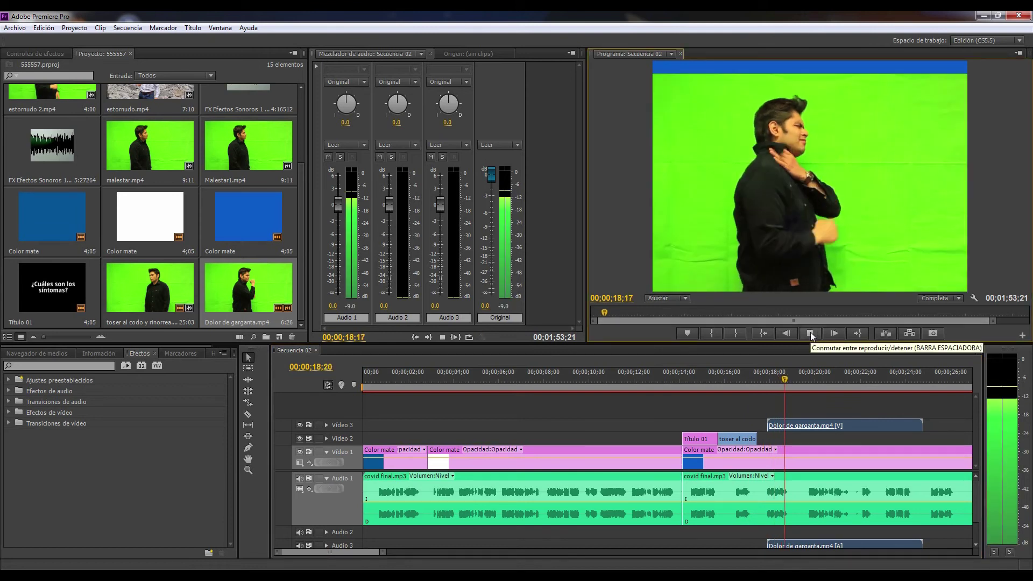
{"action": "left_click", "coordinate": [810, 333]}
{"action": "left_click_drag", "start_coordinate": [802, 380], "coordinate": [853, 380]}
{"action": "left_click_drag", "start_coordinate": [769, 425], "coordinate": [795, 451]}
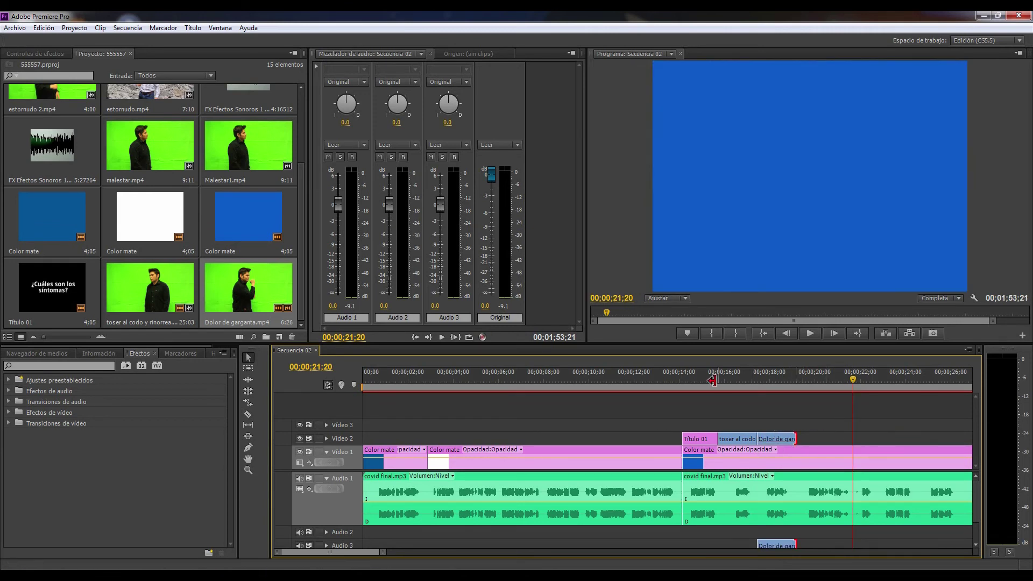
Step: Play the sequence from the title through the throat pain clip to check the timing, and stop at 00;00;20;01
{"action": "left_click", "coordinate": [693, 372]}
{"action": "left_click", "coordinate": [811, 332]}
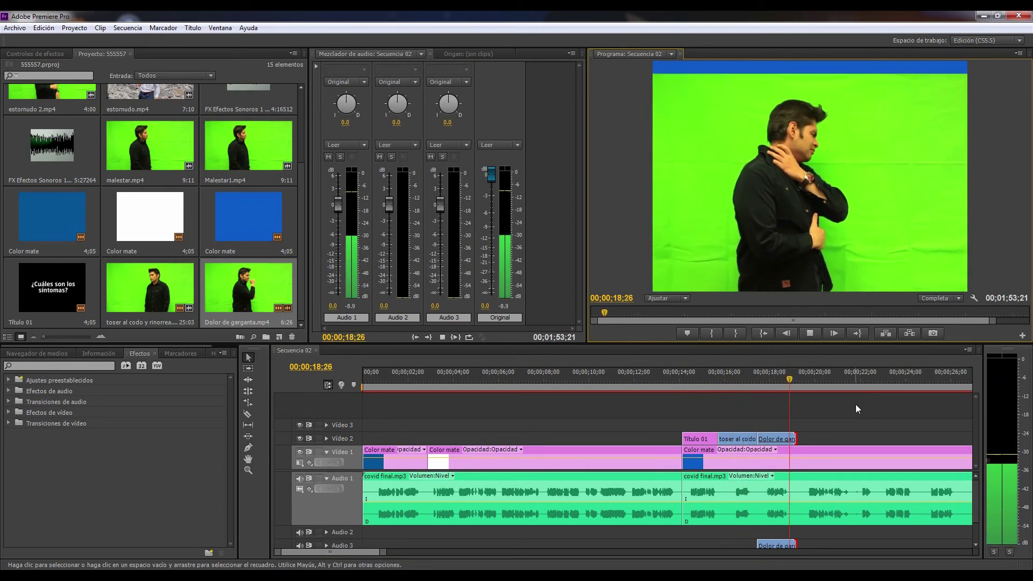
{"action": "left_click", "coordinate": [809, 334]}
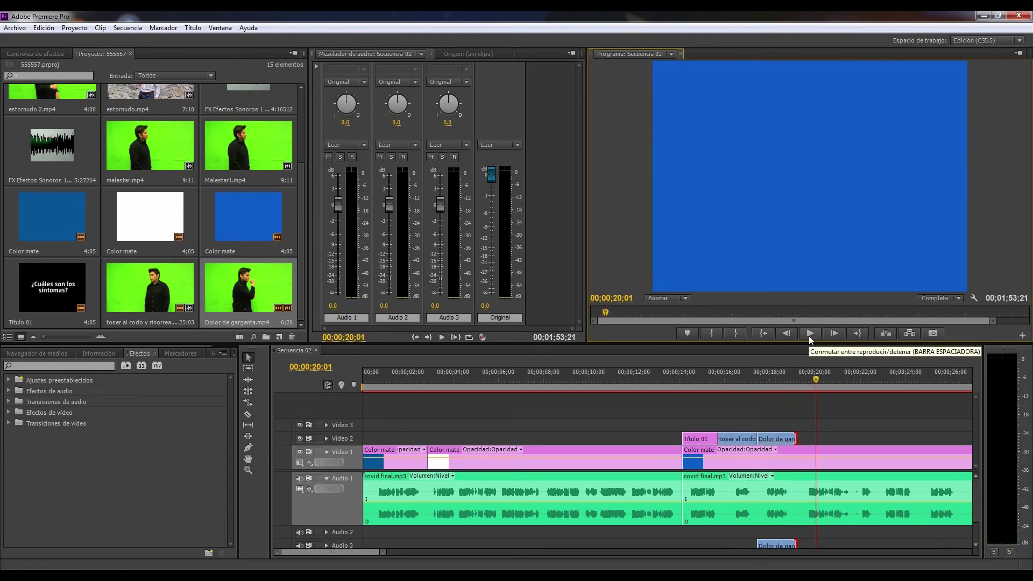
Step: Import the Respiracion y fiebre clip from the post folder and place it on Video 3 at 00;00;20;01
{"action": "key", "text": "ctrl+i"}
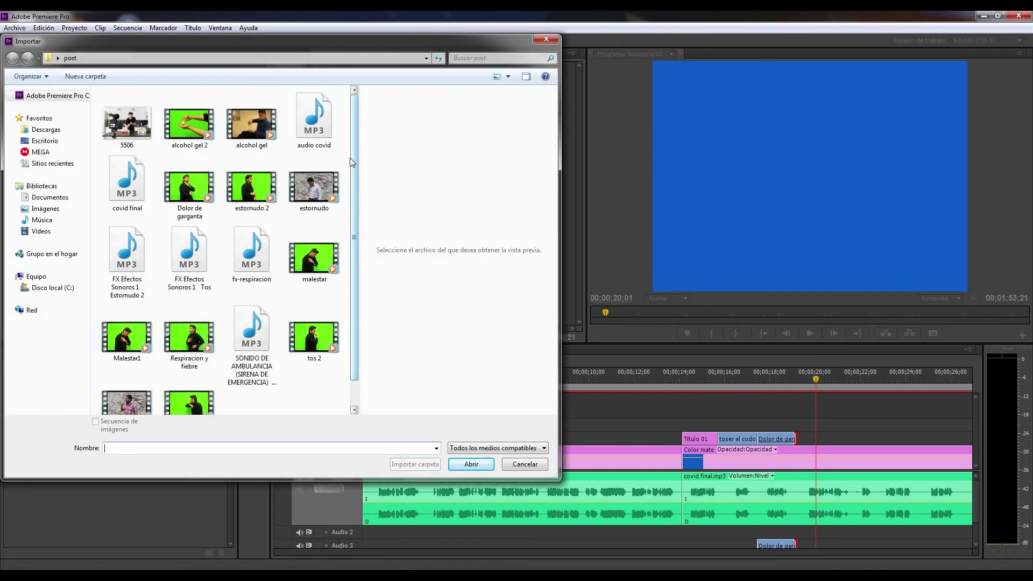
{"action": "left_click", "coordinate": [191, 345]}
{"action": "double_click", "coordinate": [191, 347]}
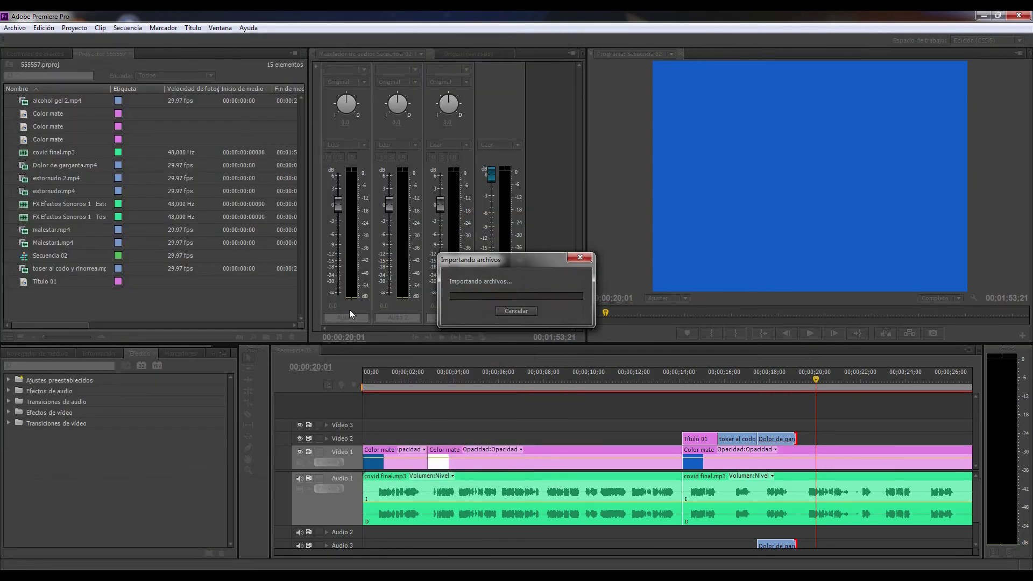
{"action": "left_click_drag", "start_coordinate": [40, 260], "coordinate": [821, 431]}
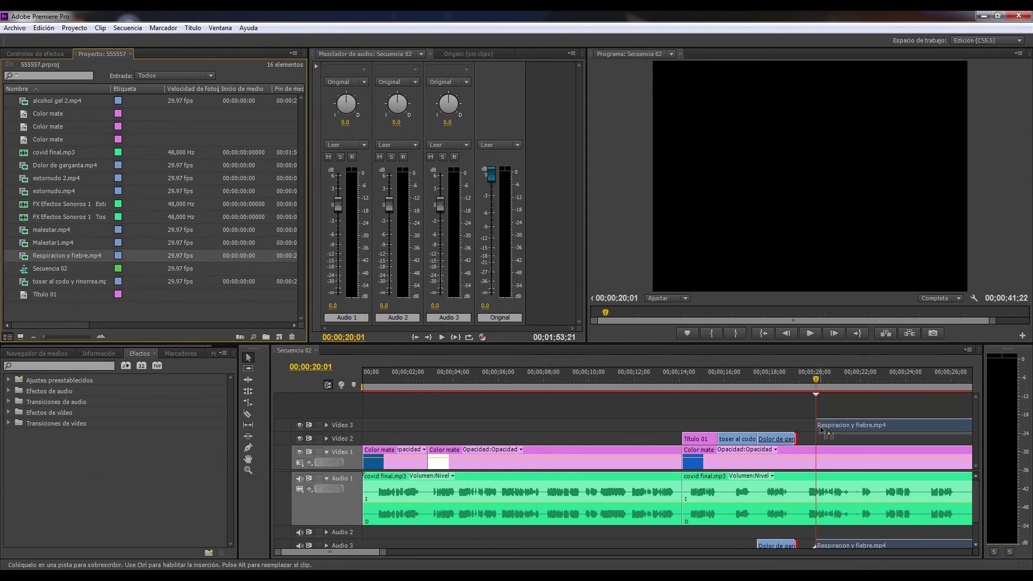
Step: Unlink the Respiracion y fiebre clip's audio and clear the Audio 3 track, including the Dolor de garganta audio
{"action": "left_click_drag", "start_coordinate": [367, 553], "coordinate": [442, 554]}
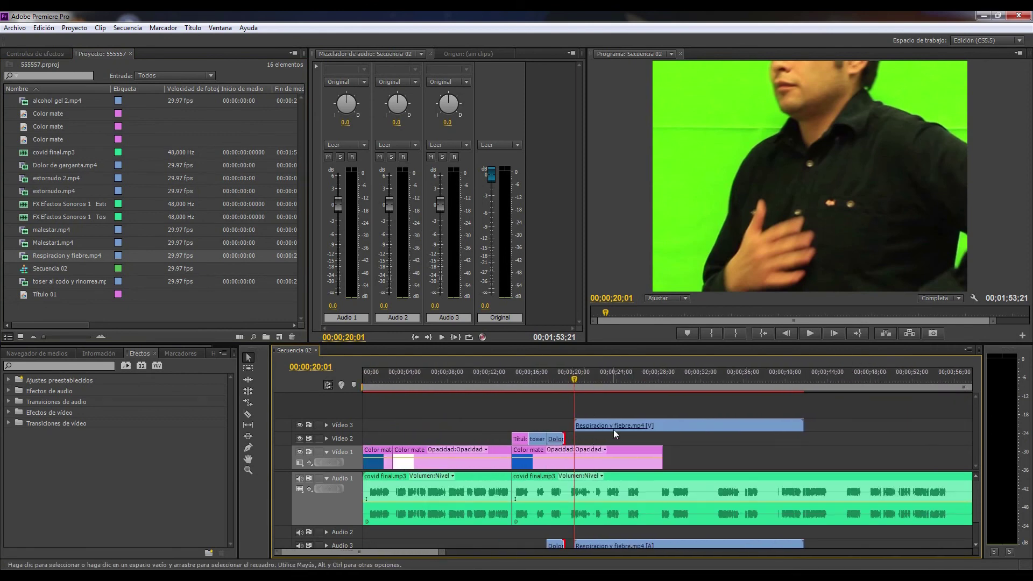
{"action": "left_click", "coordinate": [638, 428]}
{"action": "right_click", "coordinate": [664, 425]}
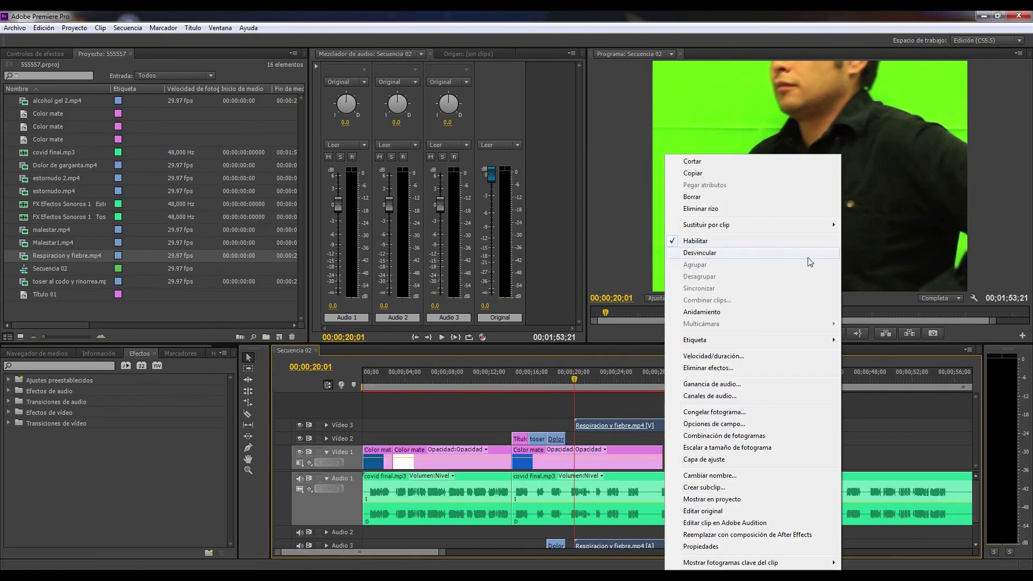
{"action": "left_click", "coordinate": [729, 253]}
{"action": "left_click", "coordinate": [853, 424]}
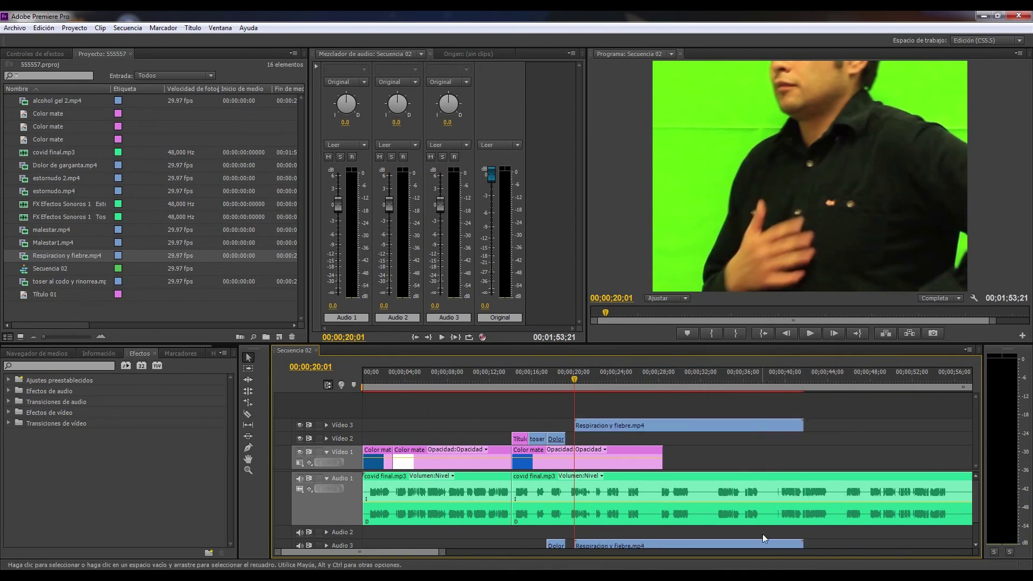
{"action": "left_click", "coordinate": [756, 544]}
Step: Scale down the Respiracion y fiebre clip at 00;00;21;25 and reposition it so the man fits within the frame
{"action": "key", "text": "space"}
{"action": "left_click", "coordinate": [703, 98]}
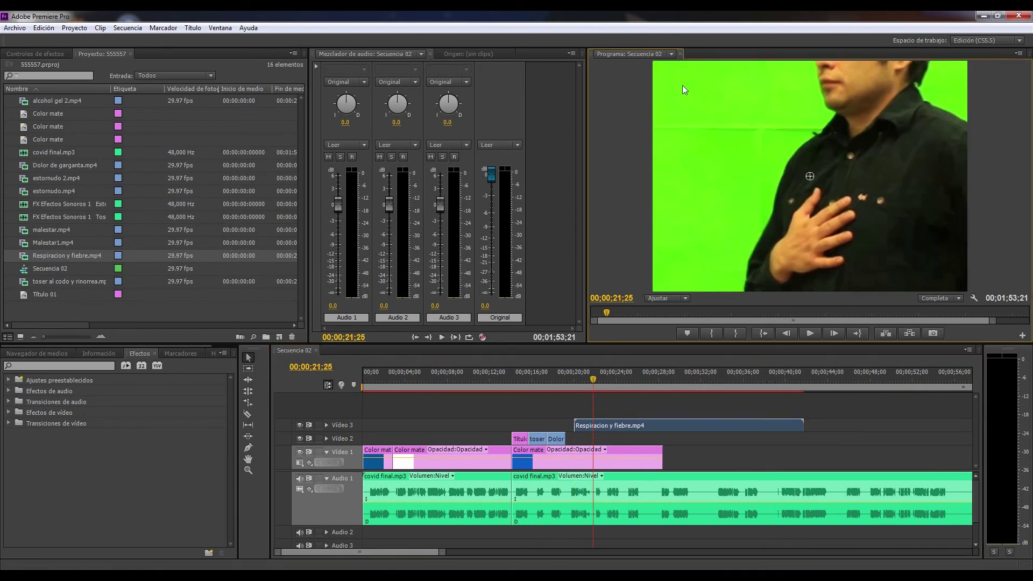
{"action": "left_click_drag", "start_coordinate": [735, 134], "coordinate": [770, 136]}
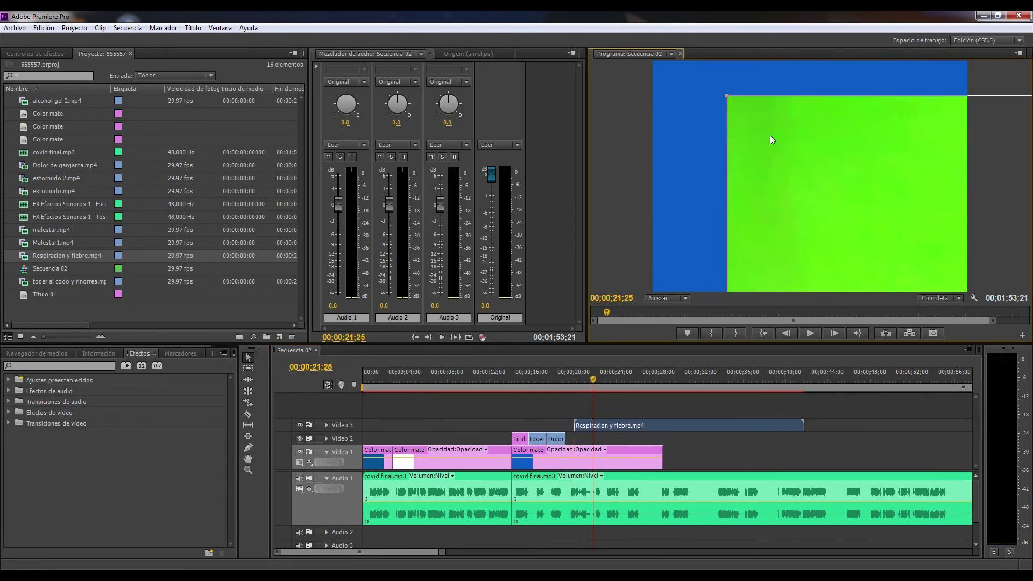
{"action": "left_click_drag", "start_coordinate": [728, 98], "coordinate": [989, 70]}
Step: Trim the Respiracion y fiebre clip and move it to Video 2 directly after Dolor de garganta, ending at about 00;00;21;19
{"action": "left_click_drag", "start_coordinate": [605, 380], "coordinate": [715, 378]}
{"action": "left_click_drag", "start_coordinate": [699, 425], "coordinate": [649, 440]}
{"action": "key", "text": "equal"}
Step: Play the sequence from the title past the Respiracion y fiebre clip to check the timing, and stop at 00;00;24;18
{"action": "mouse_move", "coordinate": [484, 378]}
{"action": "left_mouse_down"}
{"action": "mouse_move", "coordinate": [517, 378]}
{"action": "mouse_move", "coordinate": [473, 378]}
{"action": "left_mouse_up"}
{"action": "left_click", "coordinate": [816, 336]}
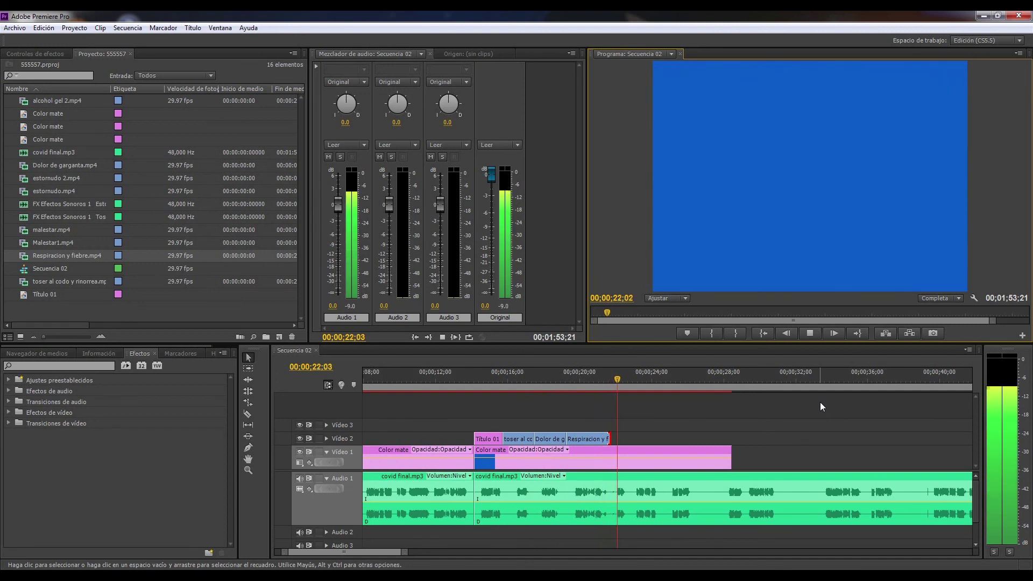
{"action": "left_click", "coordinate": [662, 372]}
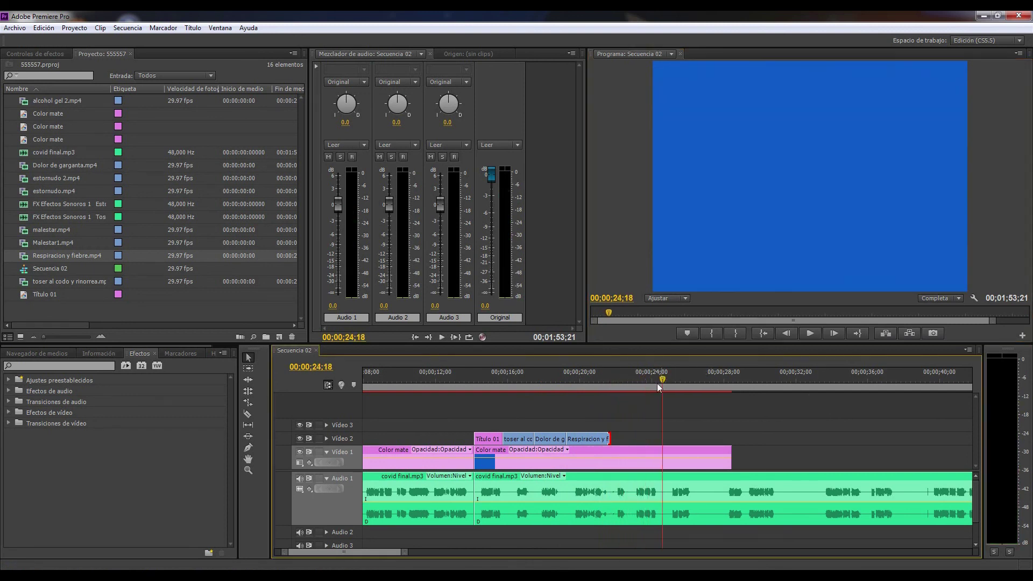